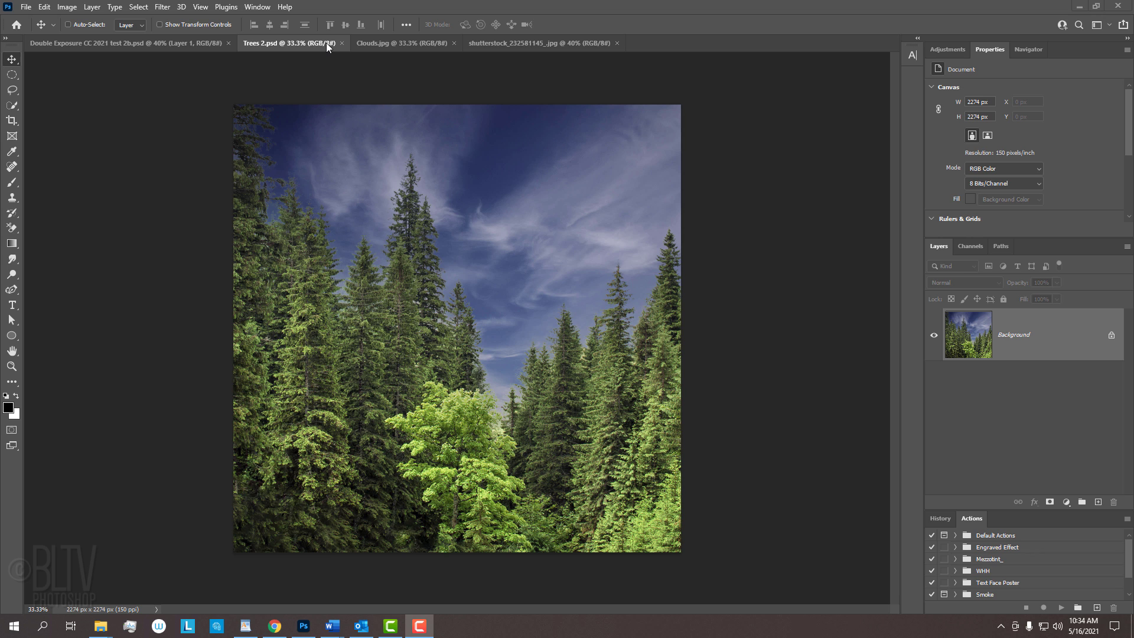
Switch to the black-and-white Clouds.jpg document.
left_click(395, 43)
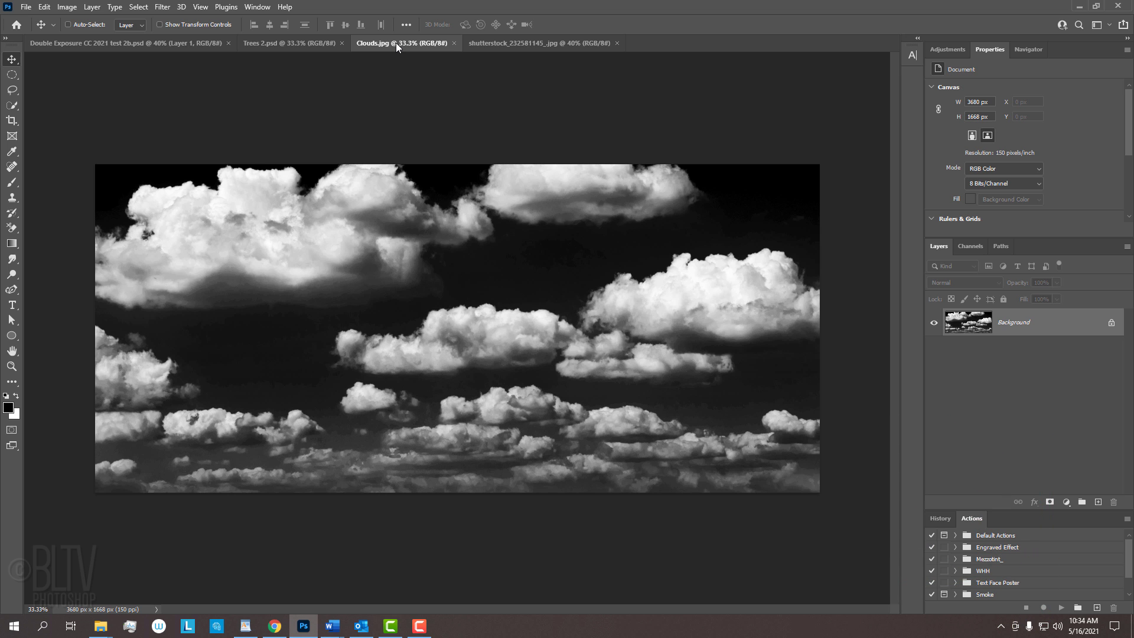
Switch to the shutterstock portrait document and pick the Quick Selection tool to select the man.
left_click(516, 44)
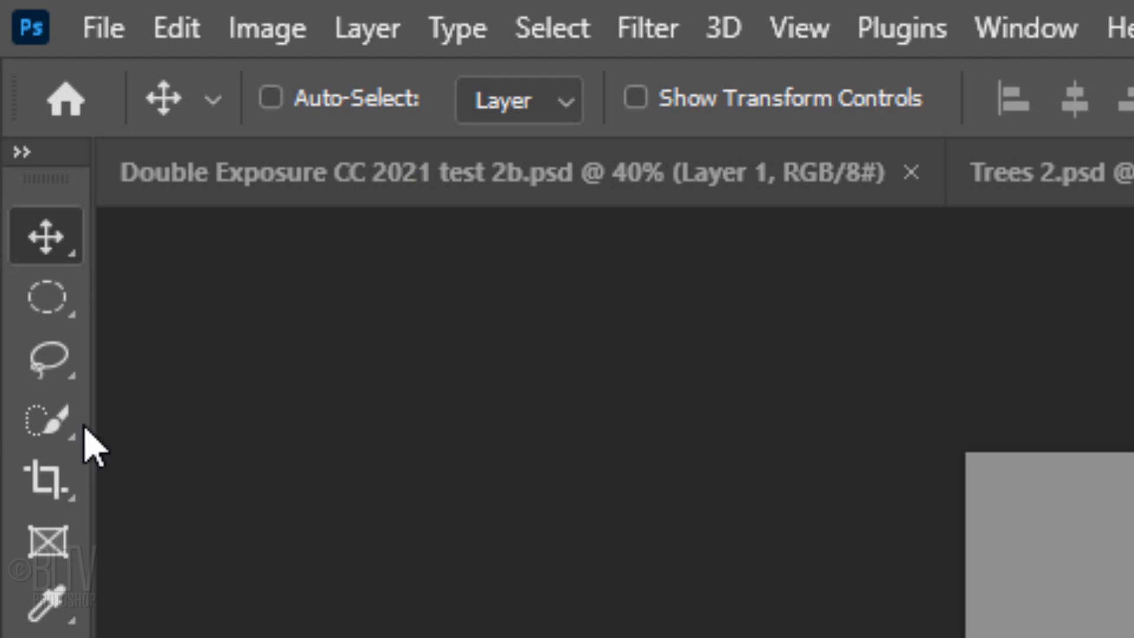
left_click(12, 108)
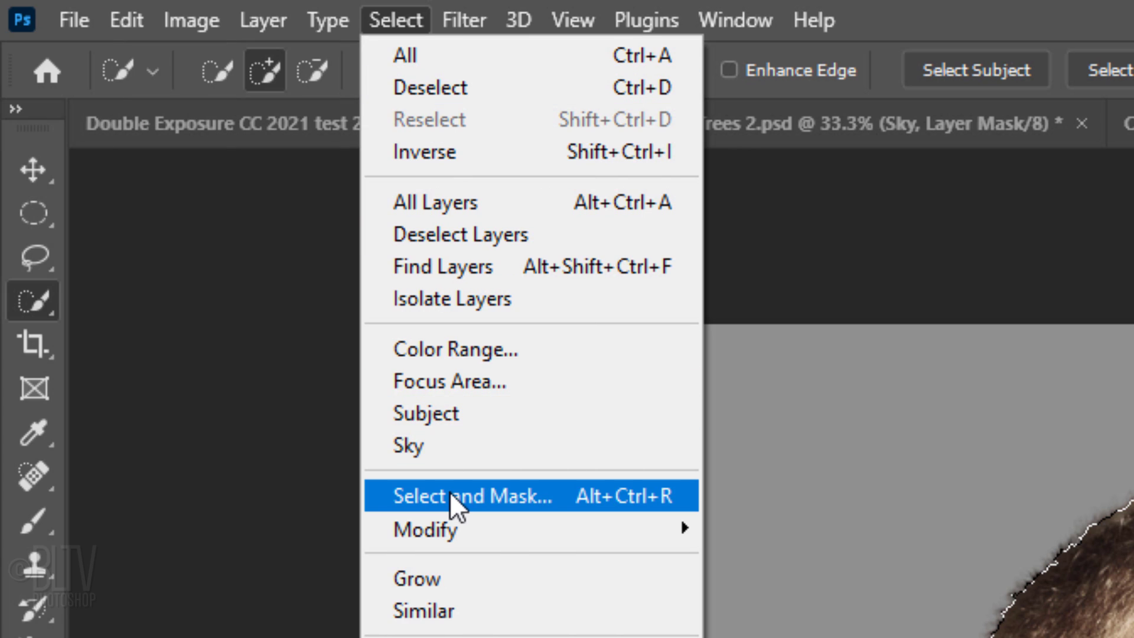
Refine the hair edges in legacy Refine Edge and output the selection to a layer mask.
key("shift")
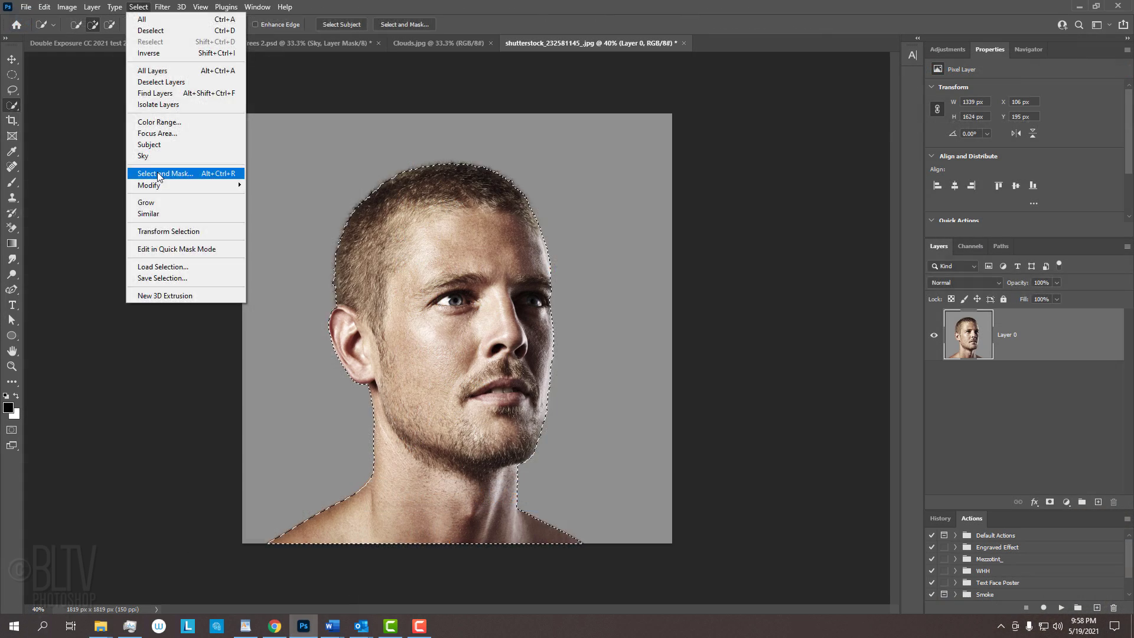
left_click(450, 495, "shift")
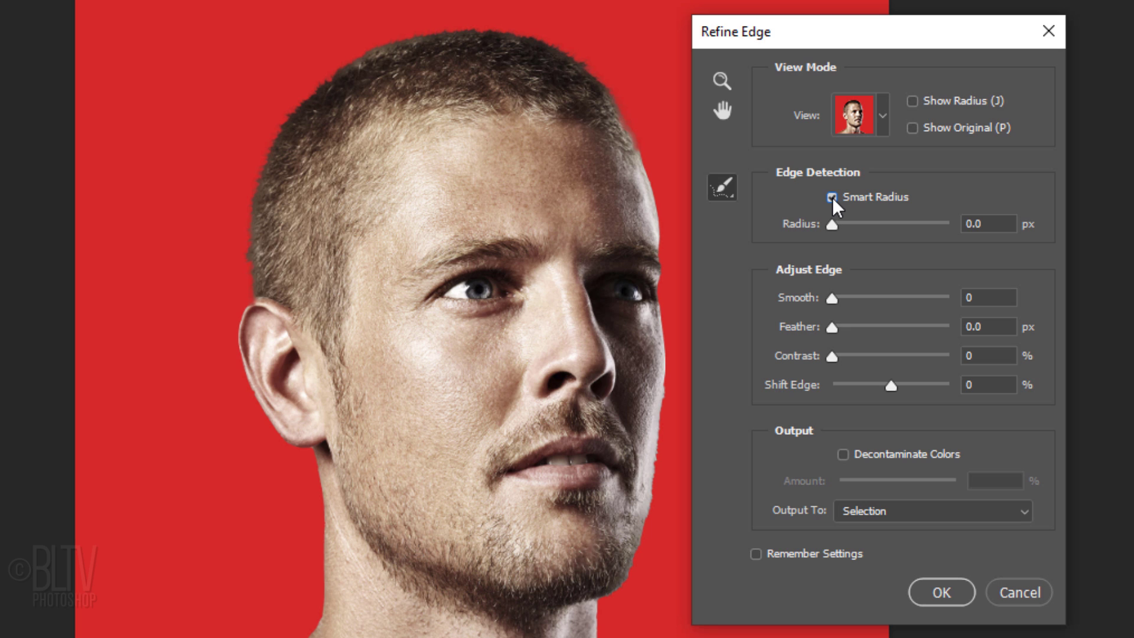
mouse_move(648, 163)
left_mouse_down()
mouse_move(605, 87)
mouse_move(527, 39)
mouse_move(390, 45)
mouse_move(330, 76)
mouse_move(262, 179)
mouse_move(257, 288)
left_mouse_up()
left_click_drag(611, 602, 640, 534)
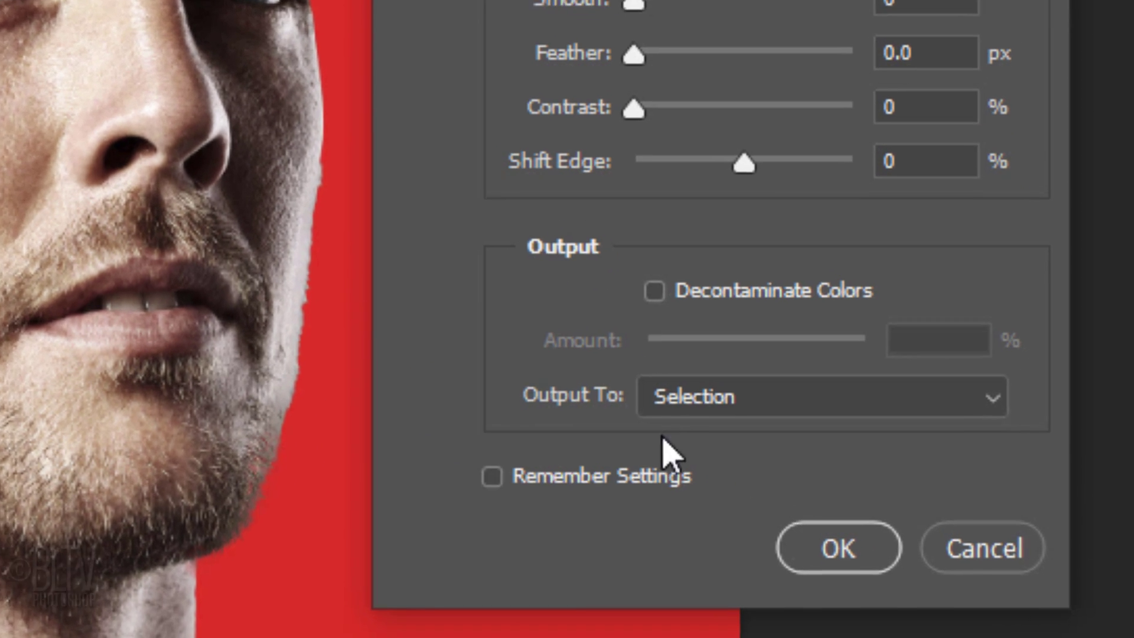
left_click(710, 403)
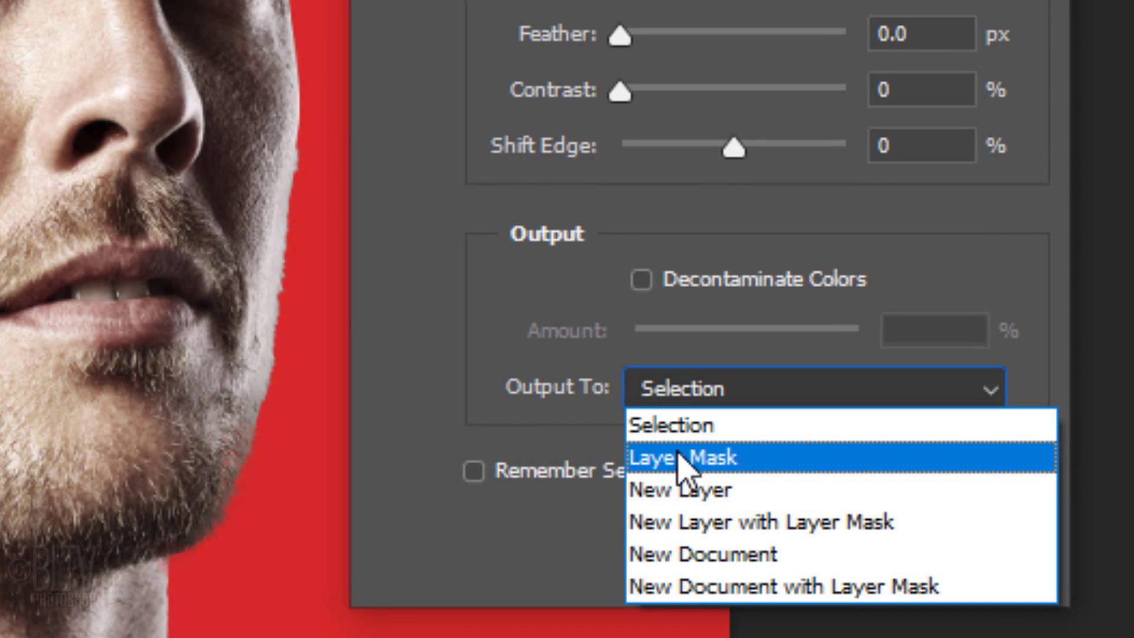
left_click(679, 456)
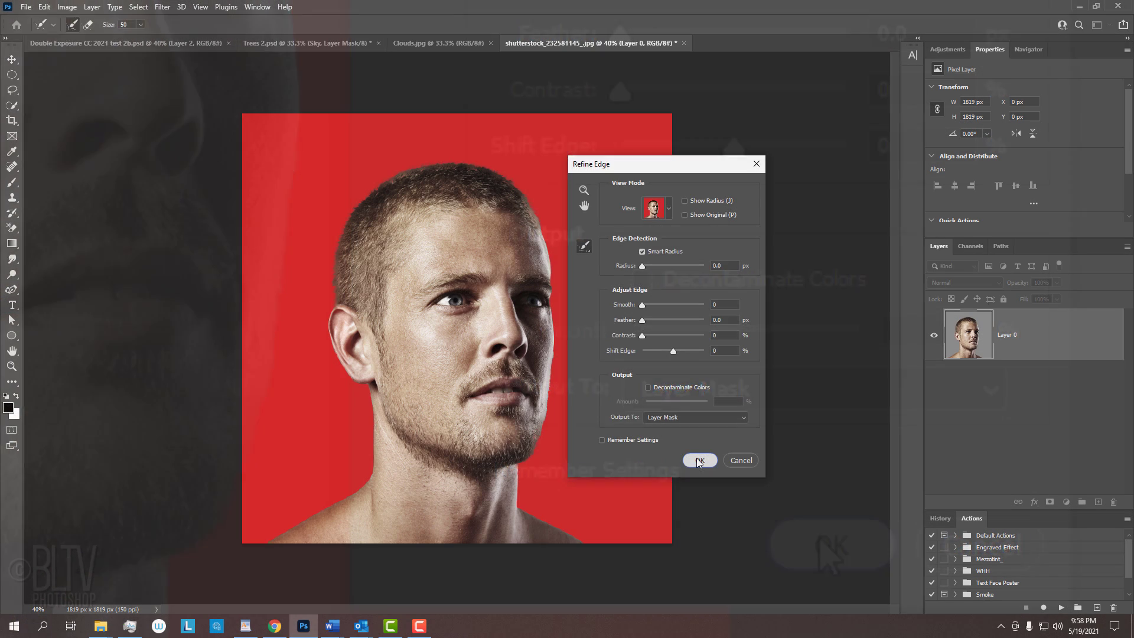
left_click(829, 545)
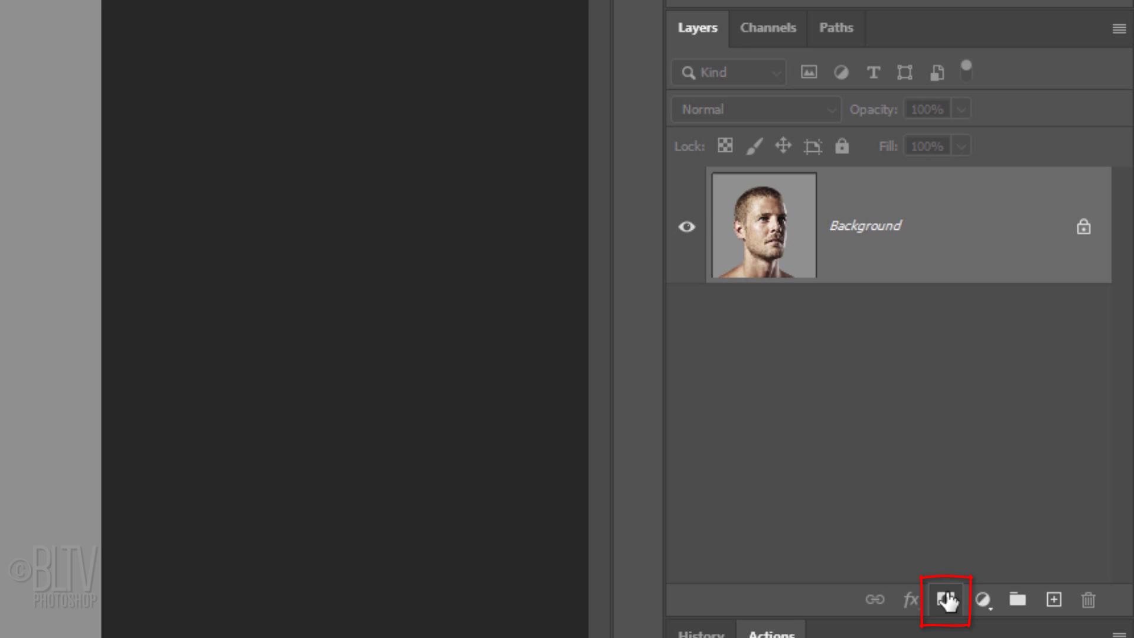
Add a silhouette layer mask to the portrait's Layer 0, then switch to Trees 2.psd.
left_click(945, 600)
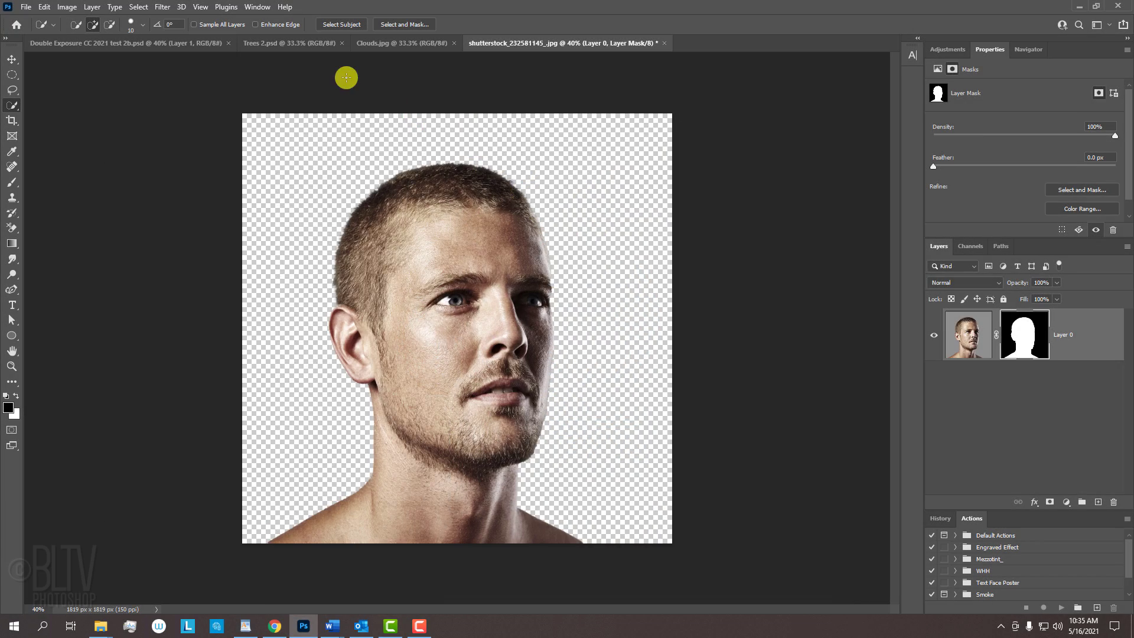
left_click(290, 44)
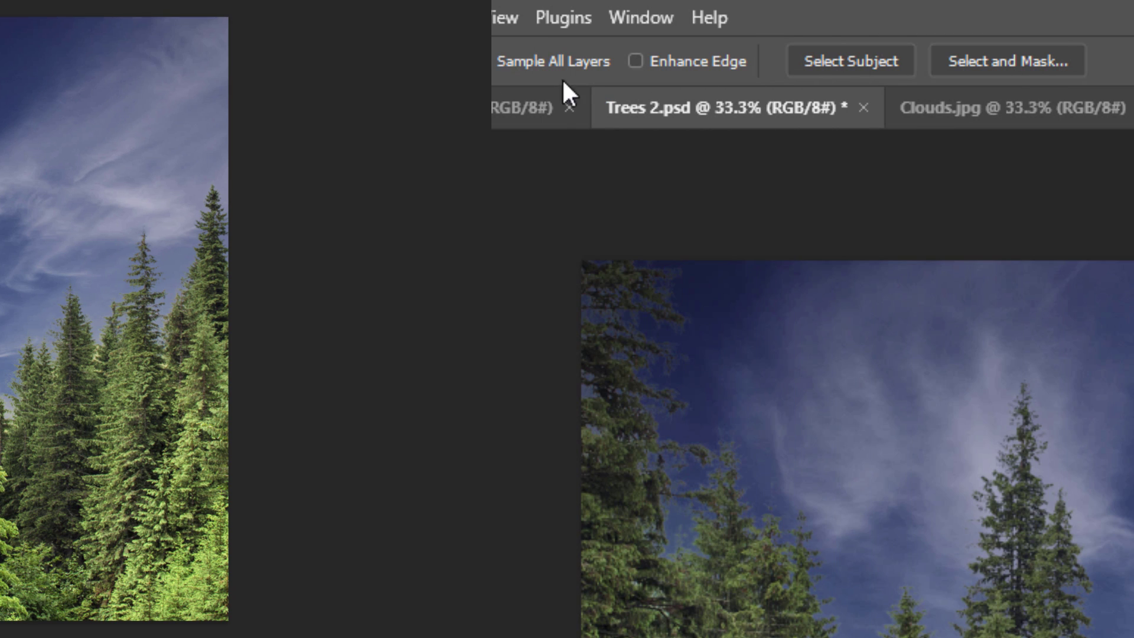
Run Sky Replacement on the forest photo with Fade Edge 0, output to new layers.
left_click(110, 9)
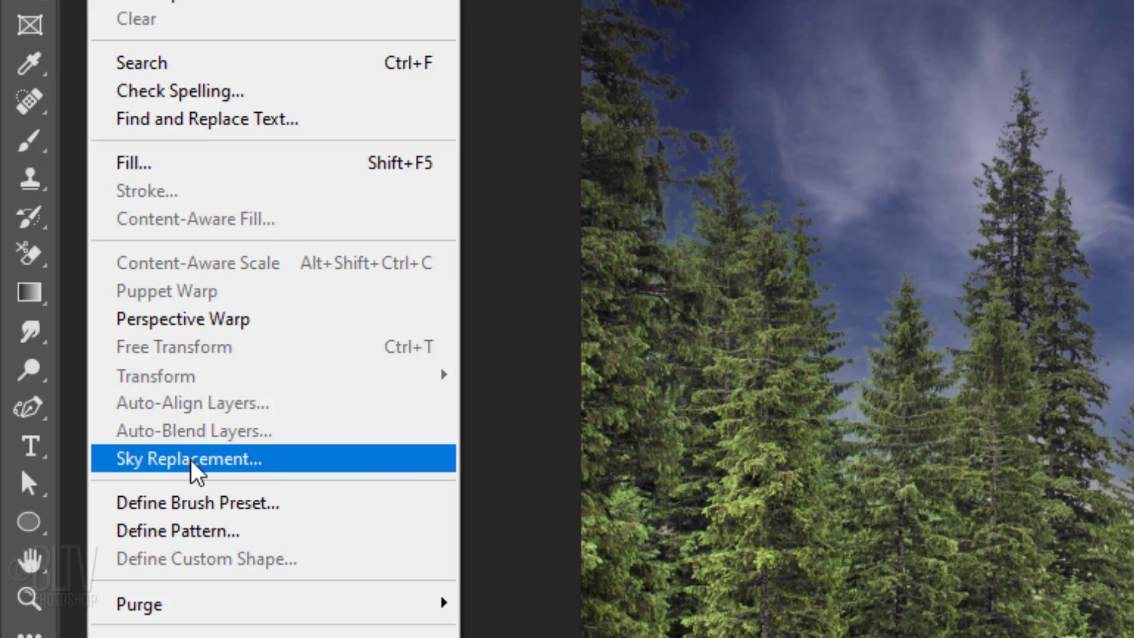
left_click(192, 461)
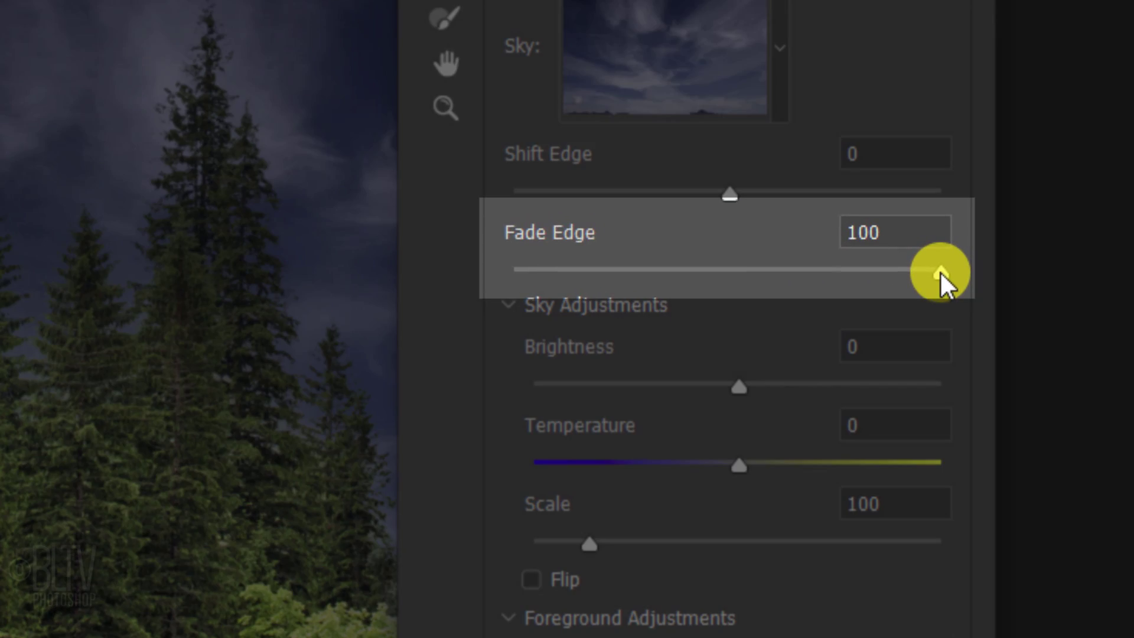
left_click_drag(940, 271, 402, 236)
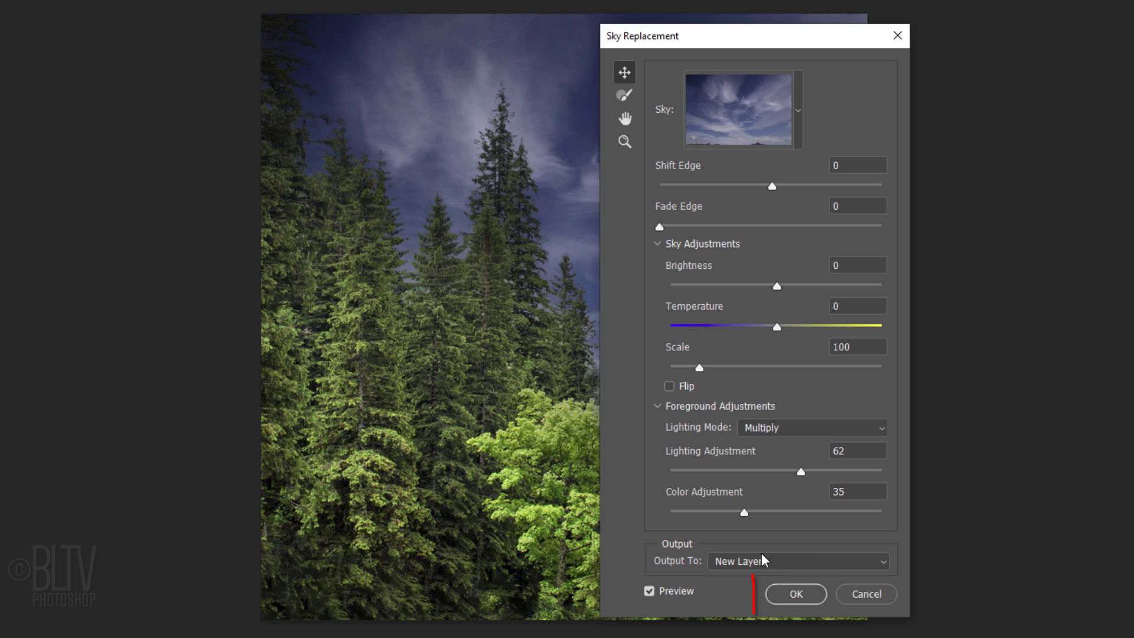
left_click(792, 593)
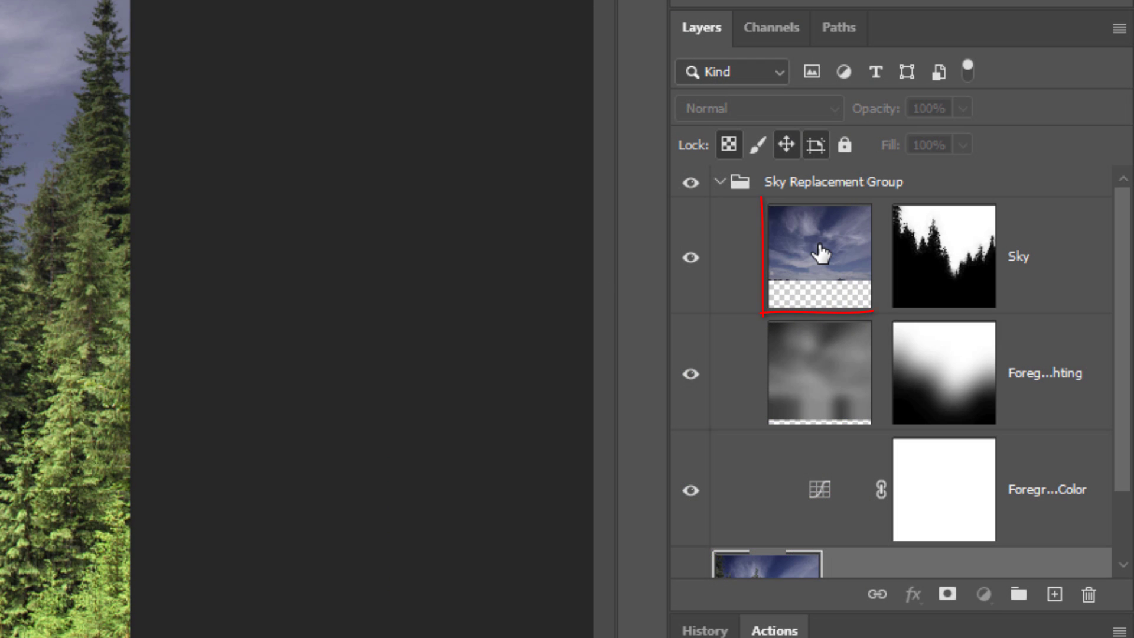
Set the foreground colour to 6C9AA2 and fill the Sky layer with it.
left_click(820, 247)
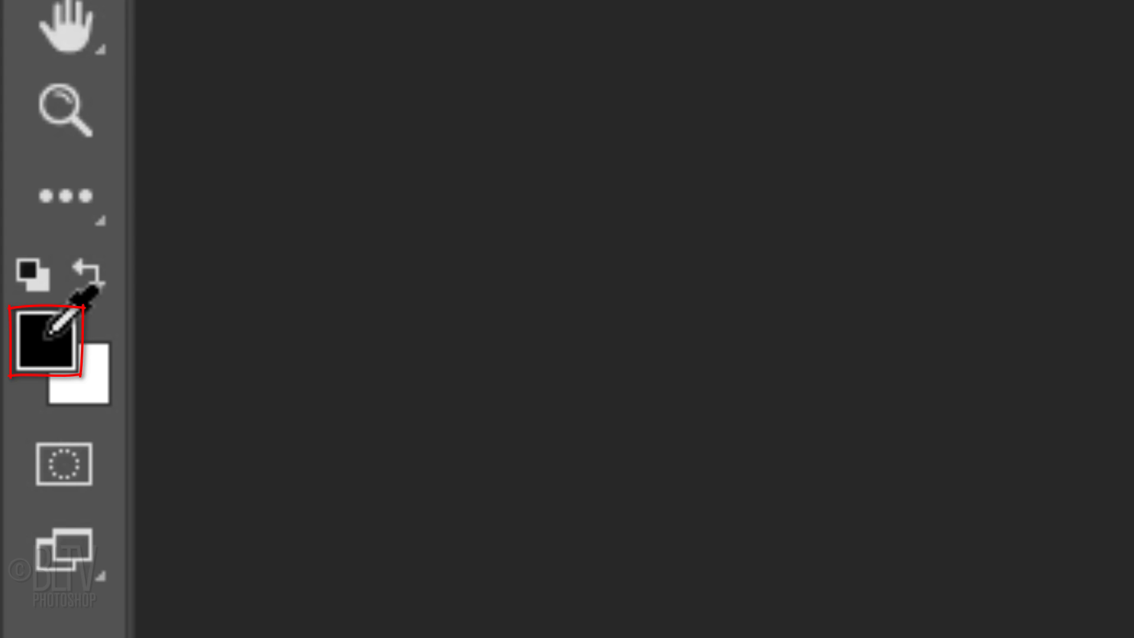
left_click(51, 333)
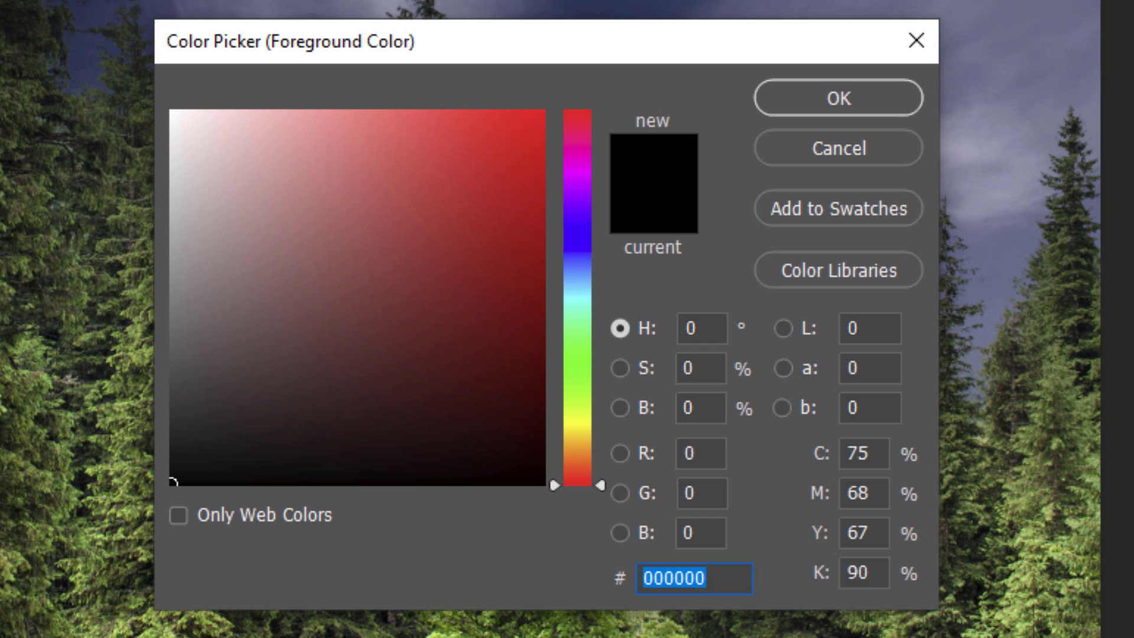
type("6C9AA2")
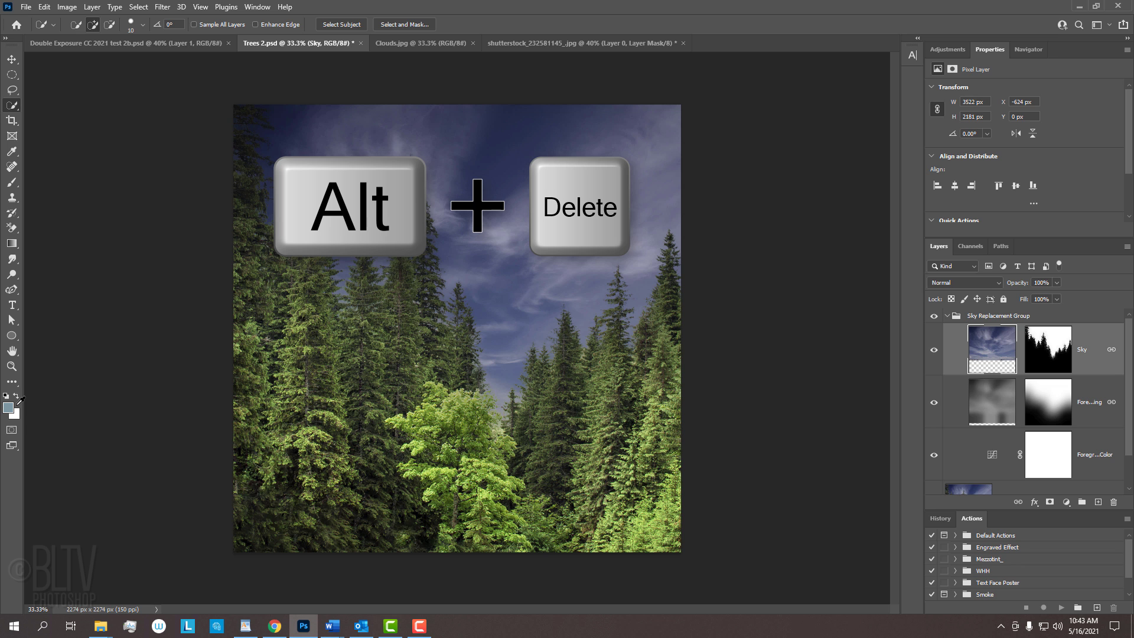
key("alt+Delete")
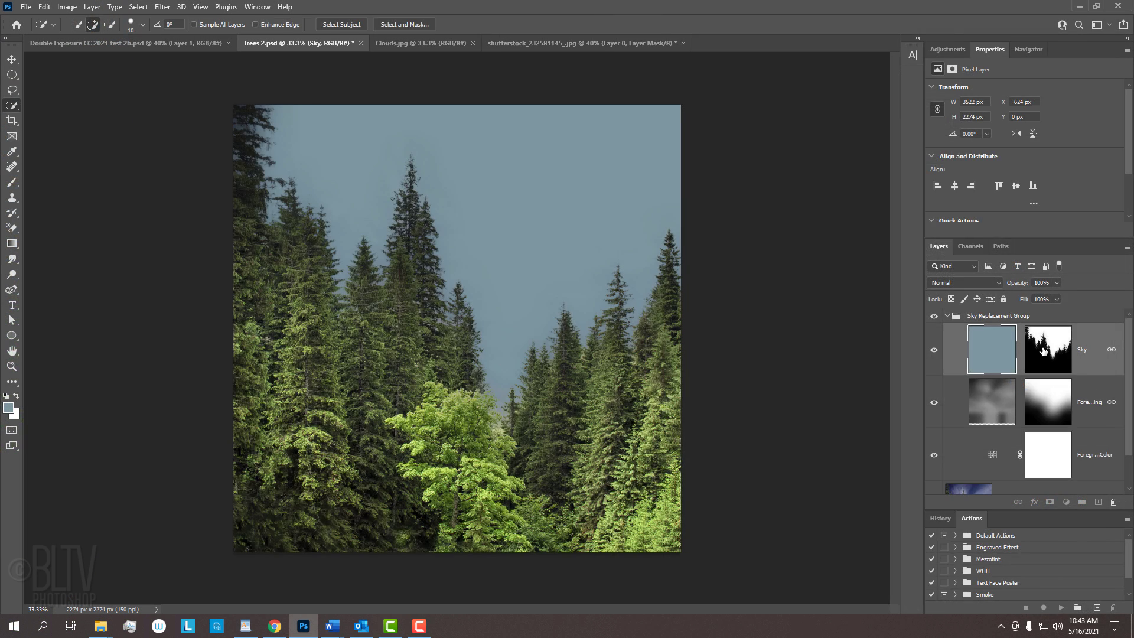
Refine the Sky layer's mask in Select and Mask with Contrast 10% and Shift Edge +20%.
double_click(932, 271)
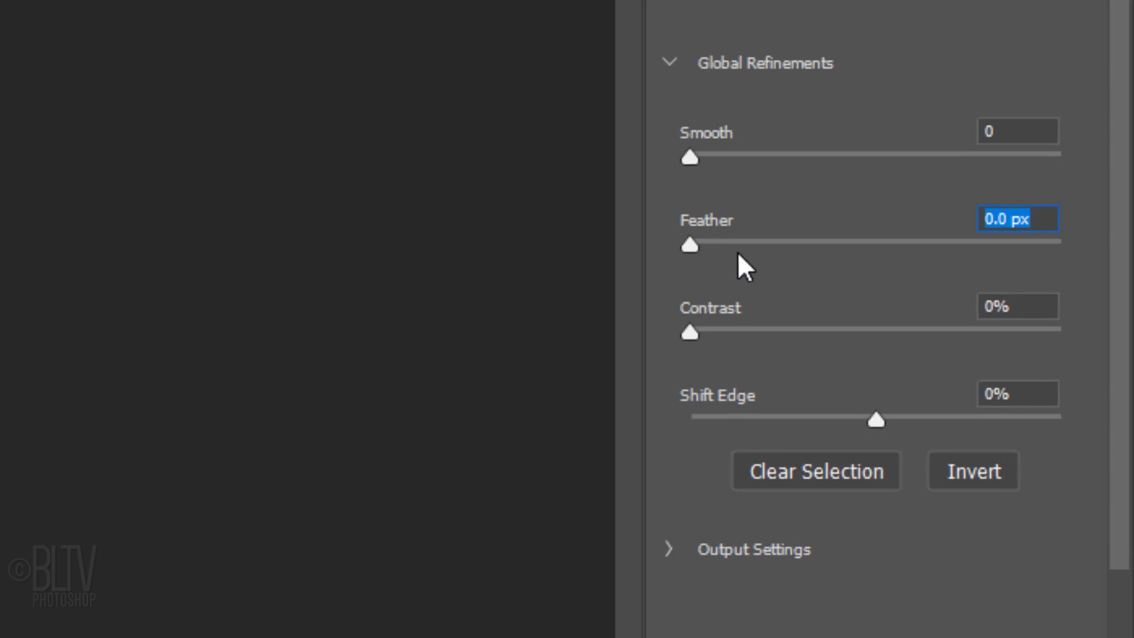
key("Tab")
key("Tab")
left_click_drag(671, 325, 714, 331)
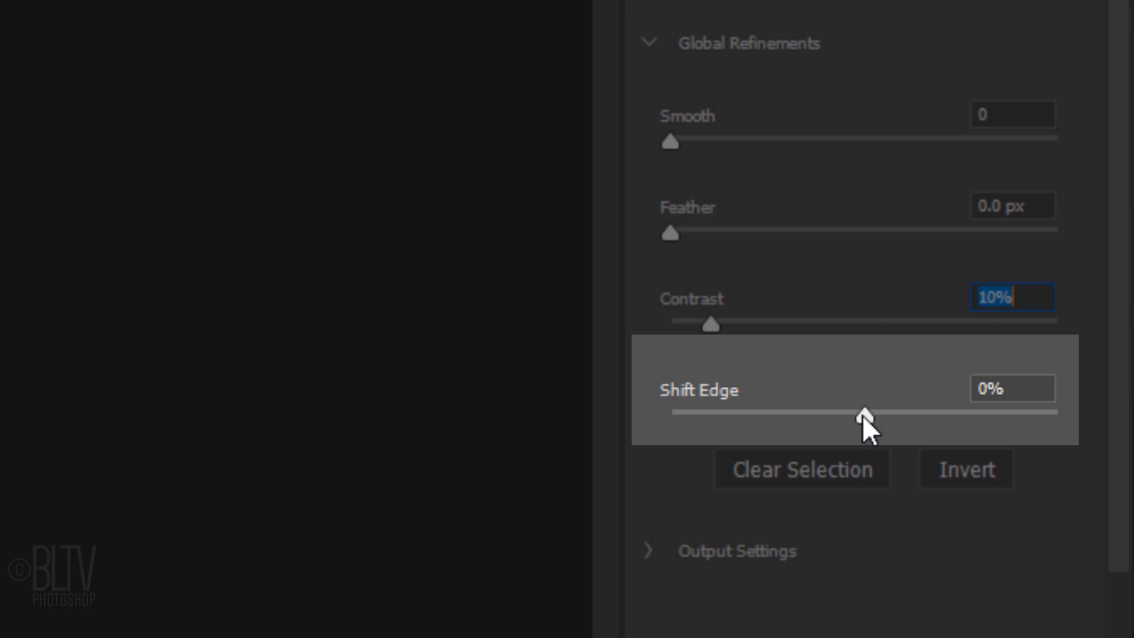
left_click_drag(863, 416, 901, 414)
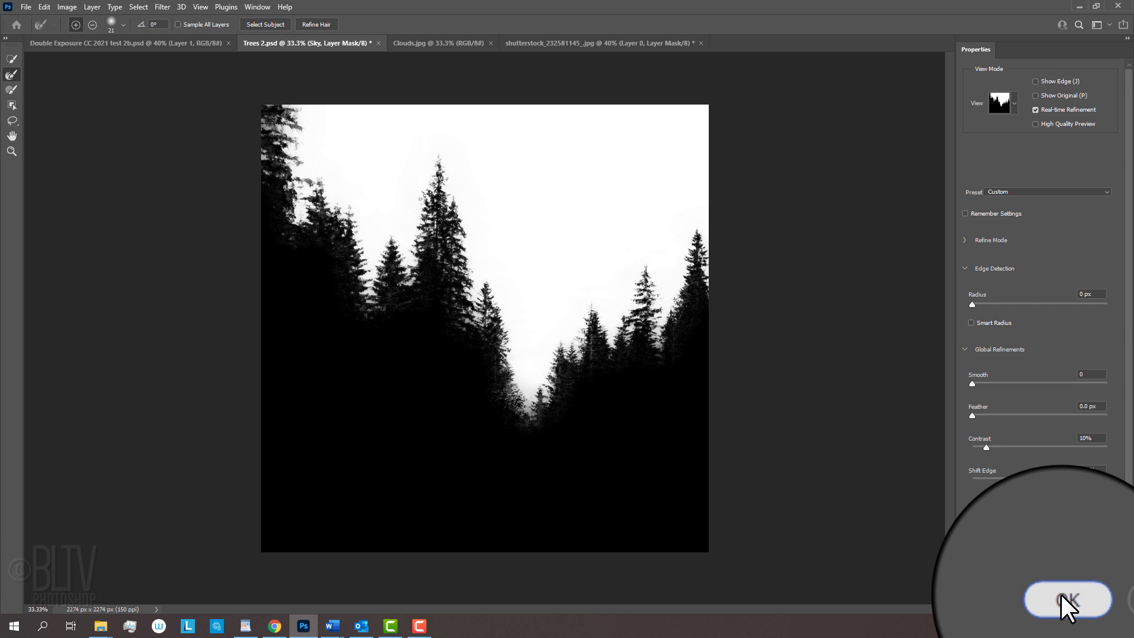
left_click(1061, 593)
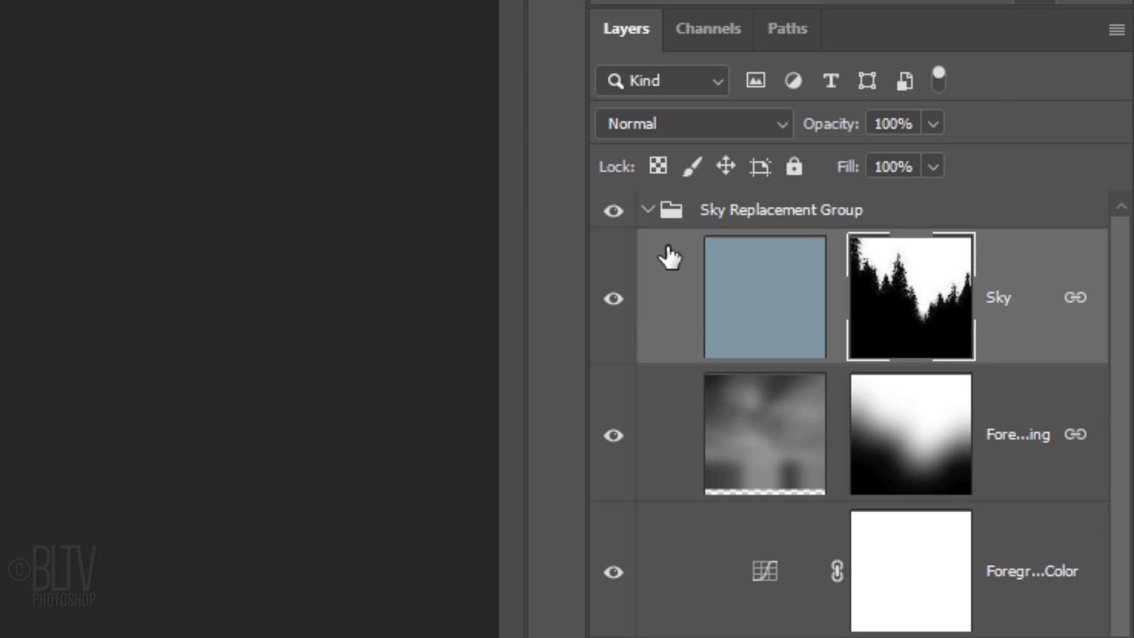
Select the Sky Replacement Group with the Background layer and convert them into one smart object.
left_click(947, 315)
left_click(648, 208)
left_click(673, 303, "shift")
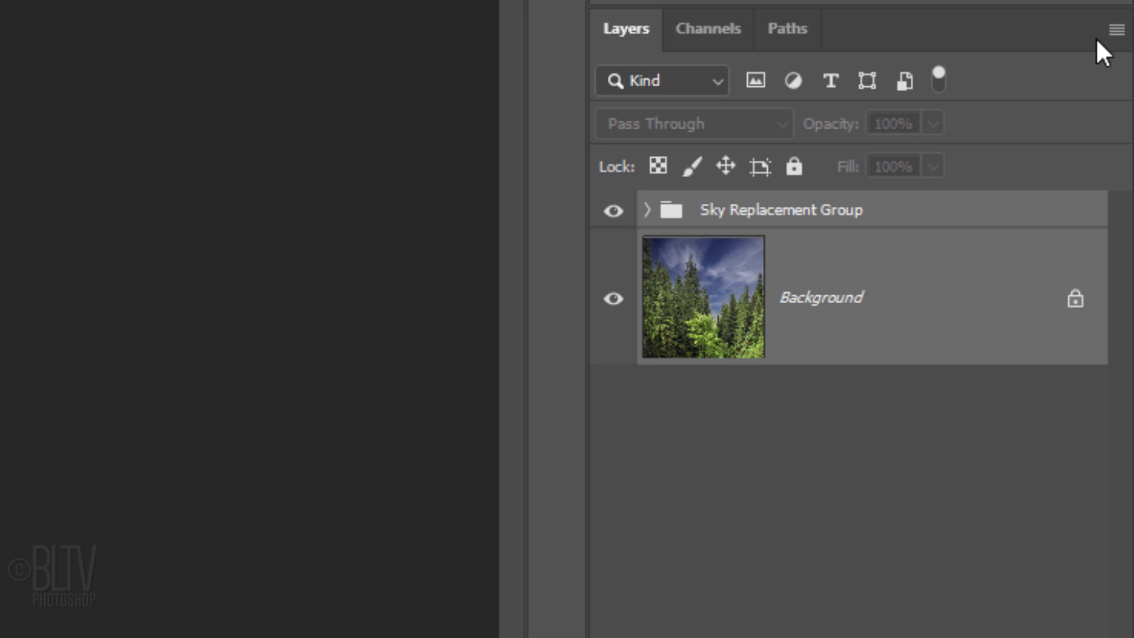
left_click(1114, 33)
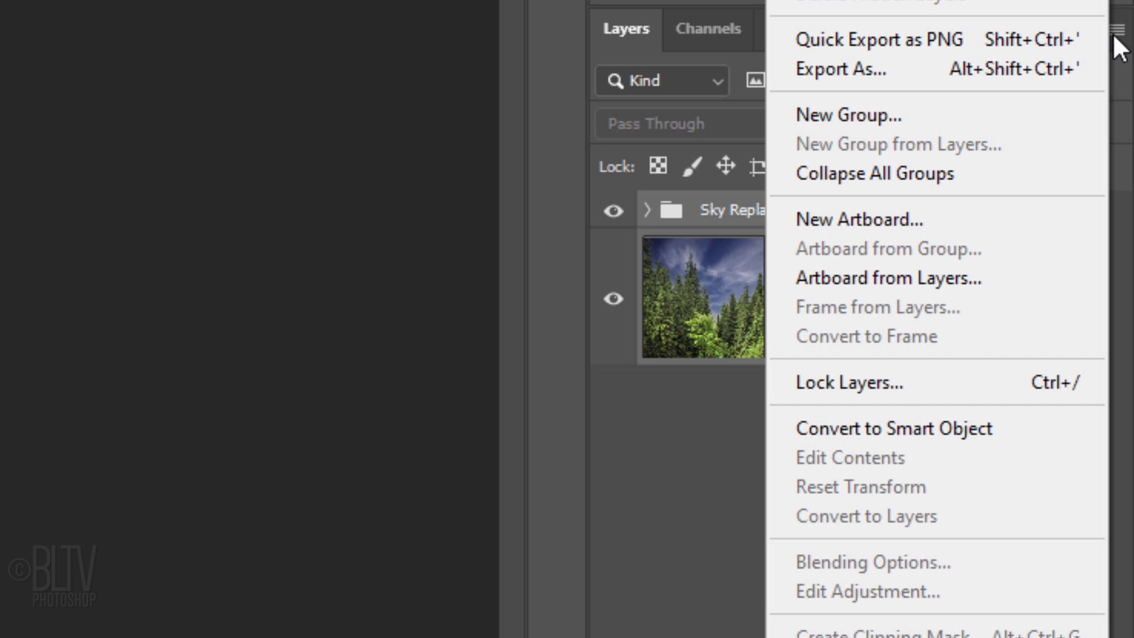
left_click(863, 428)
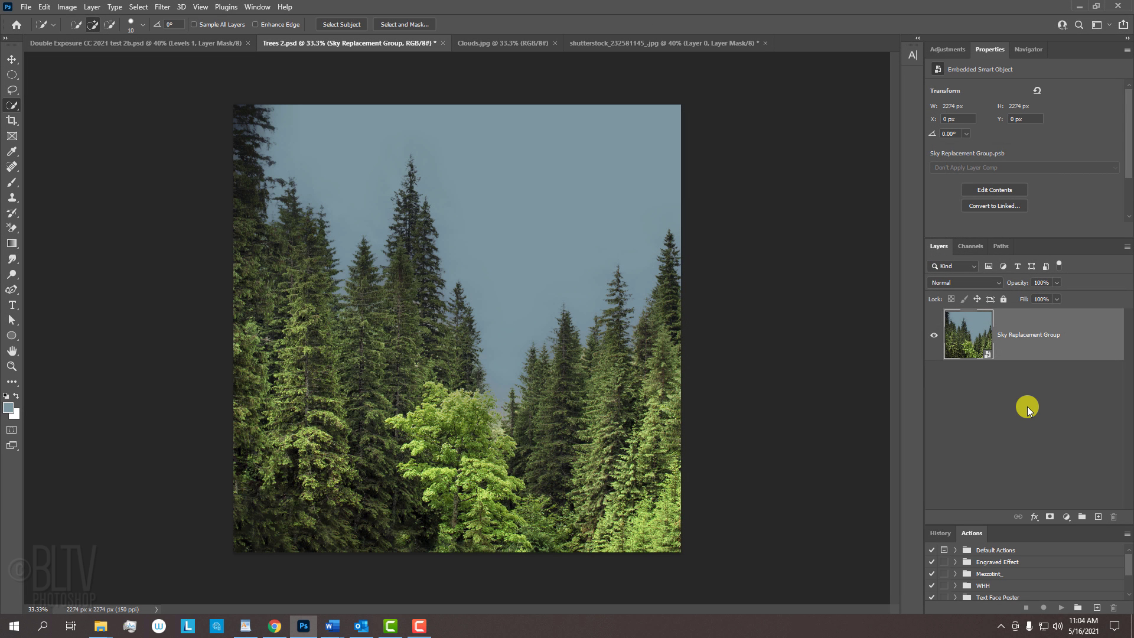
Drag the forest smart object into the portrait document above Layer 0, at 71% opacity.
key("v")
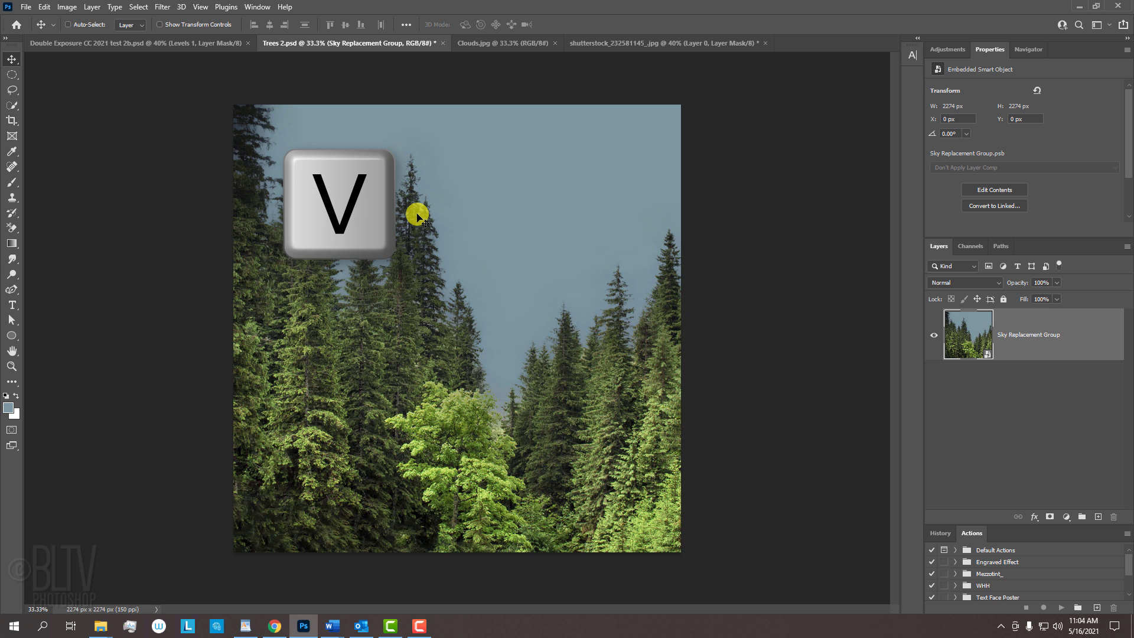
left_click_drag(413, 213, 630, 44)
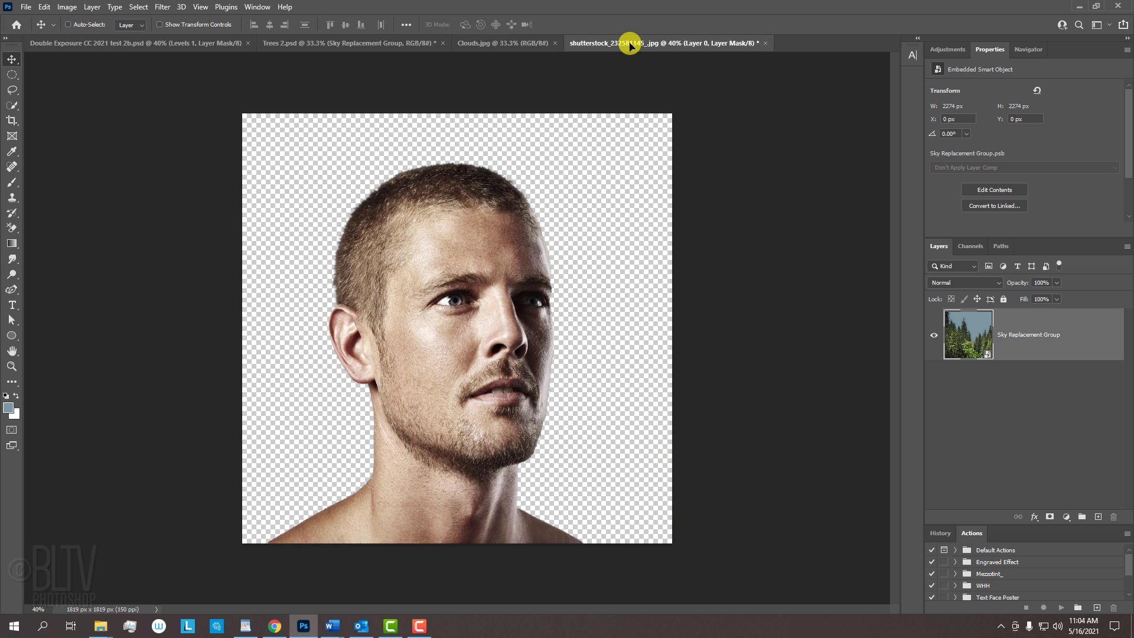
left_click_drag(630, 44, 464, 339)
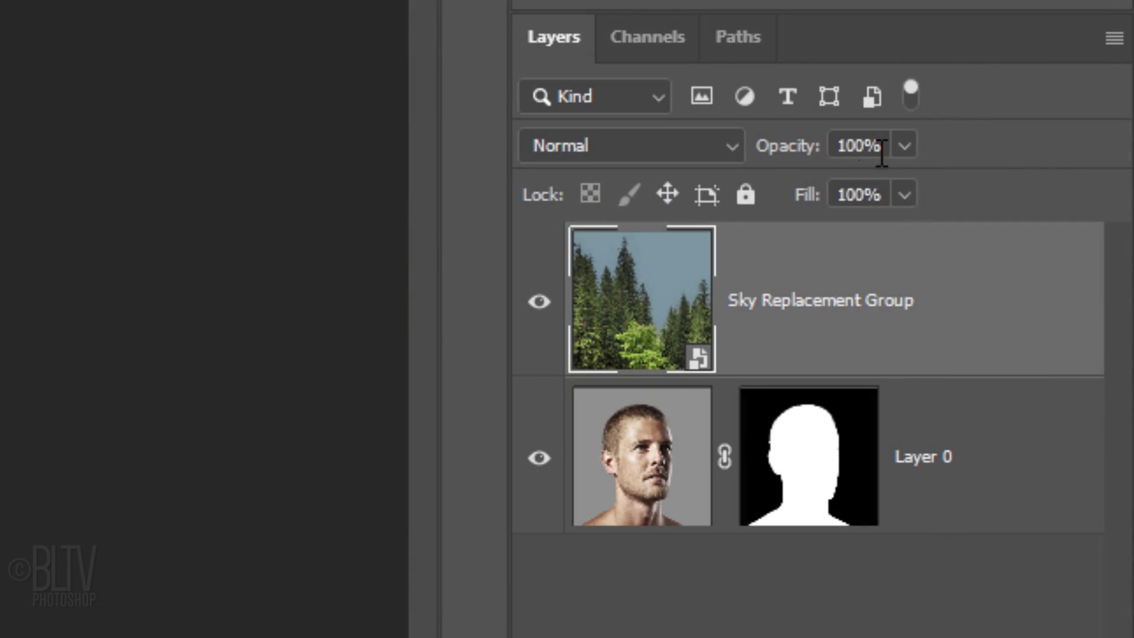
left_click(1057, 283)
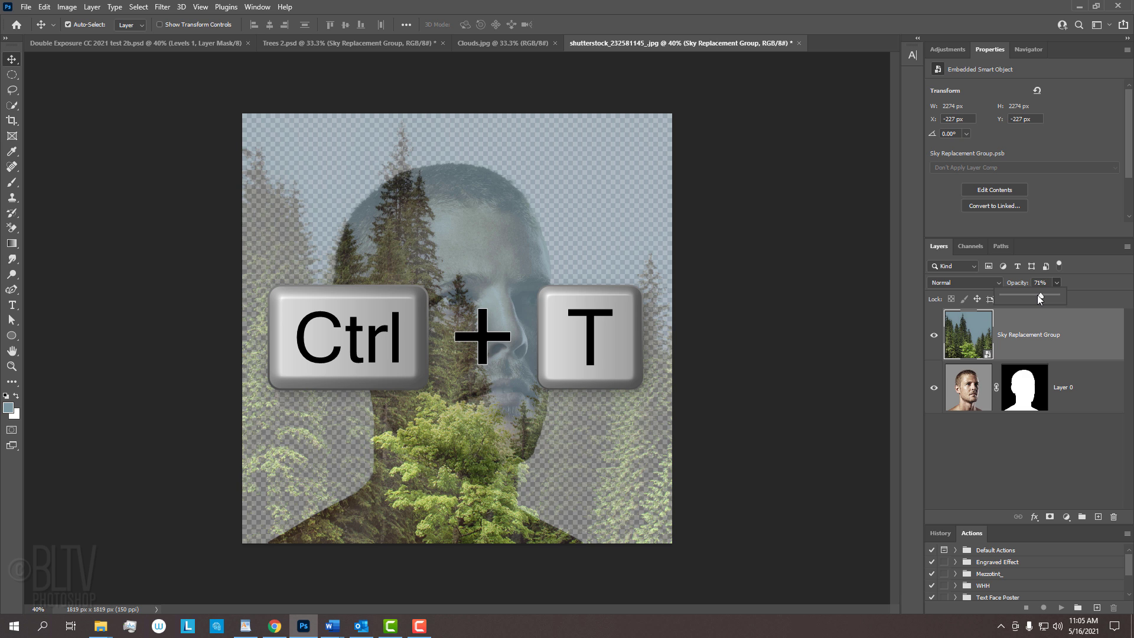
Free-transform the forest layer to nudge it slightly lower over the portrait and commit.
key("ctrl+t")
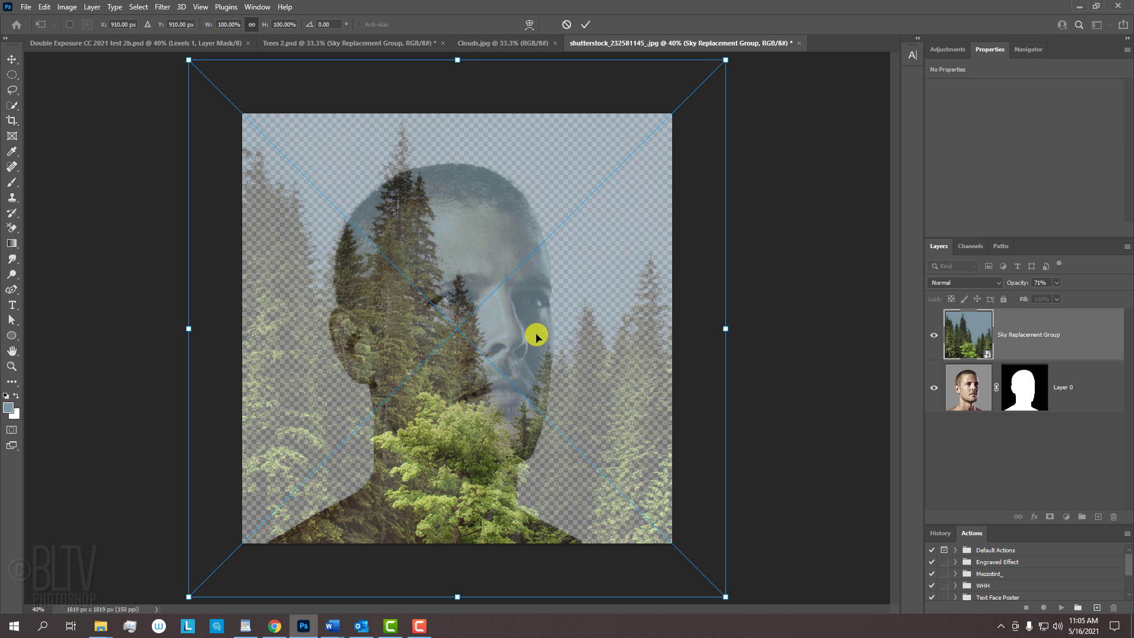
left_click_drag(536, 337, 532, 360)
key("Return")
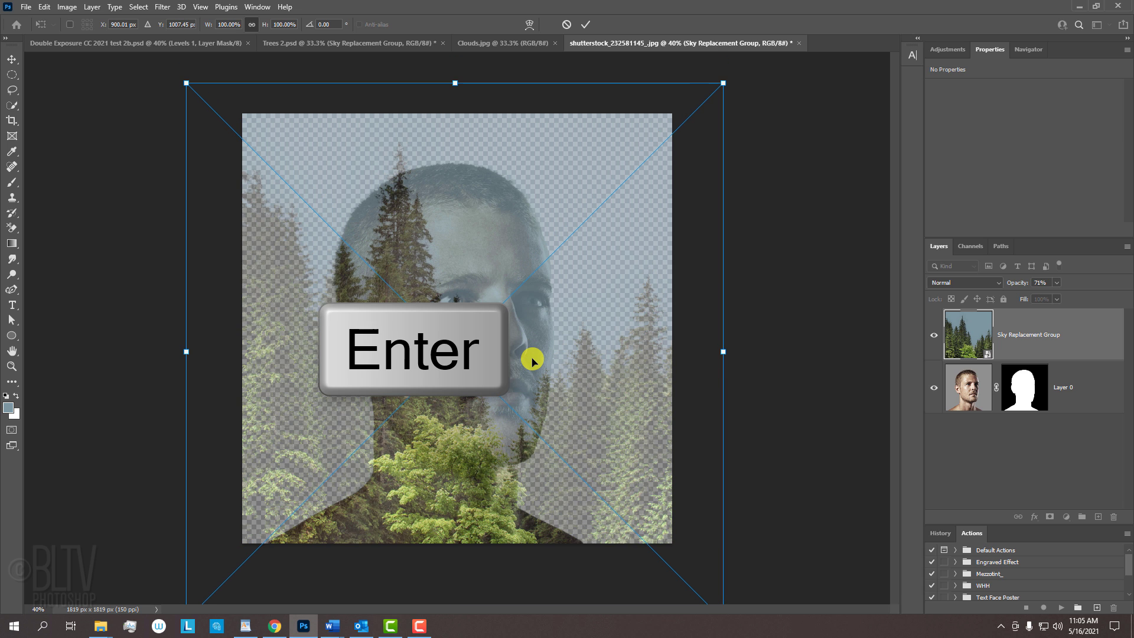
left_click(587, 25)
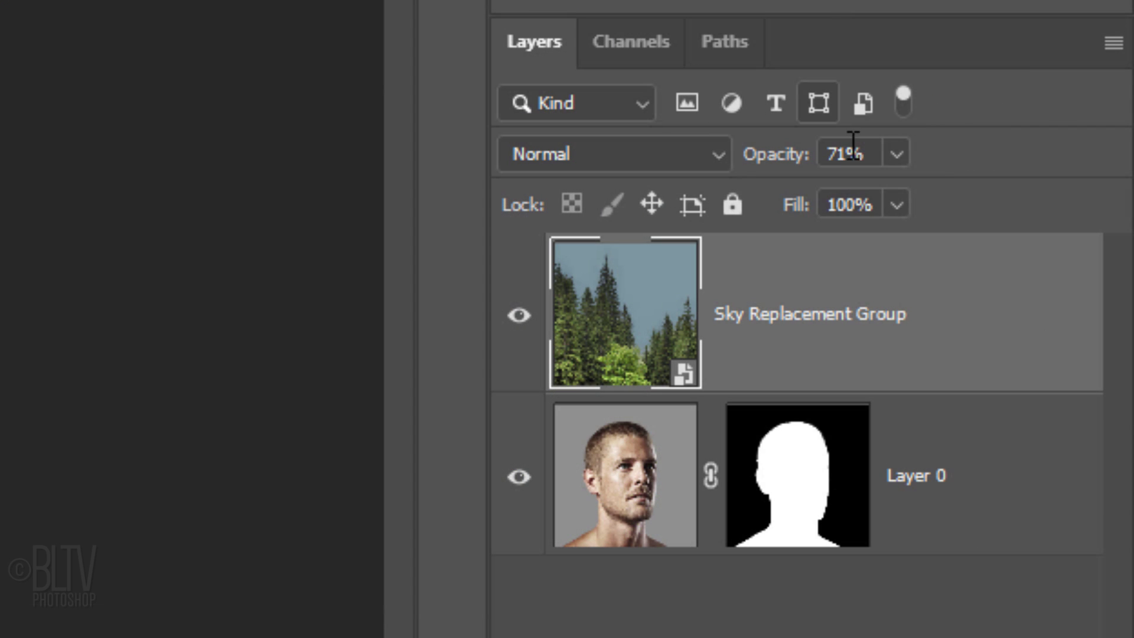
Set the forest smart object back to 100% opacity, duplicate it, and hide the Sky Replacement Group copy.
left_click(896, 154)
left_click_drag(904, 195, 912, 196)
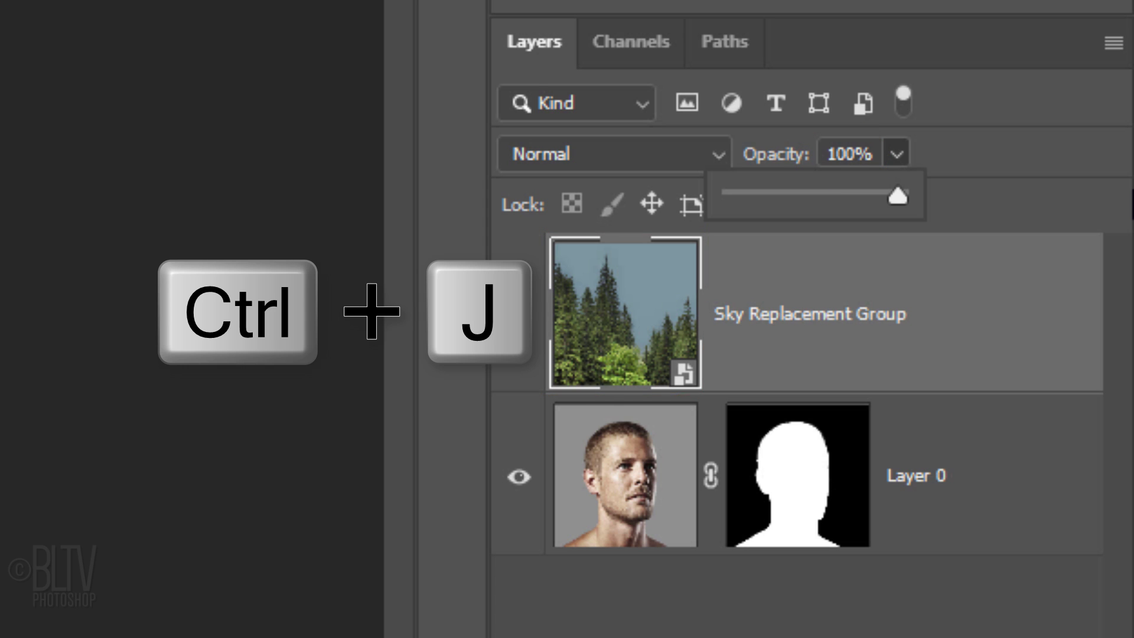
key("ctrl+j")
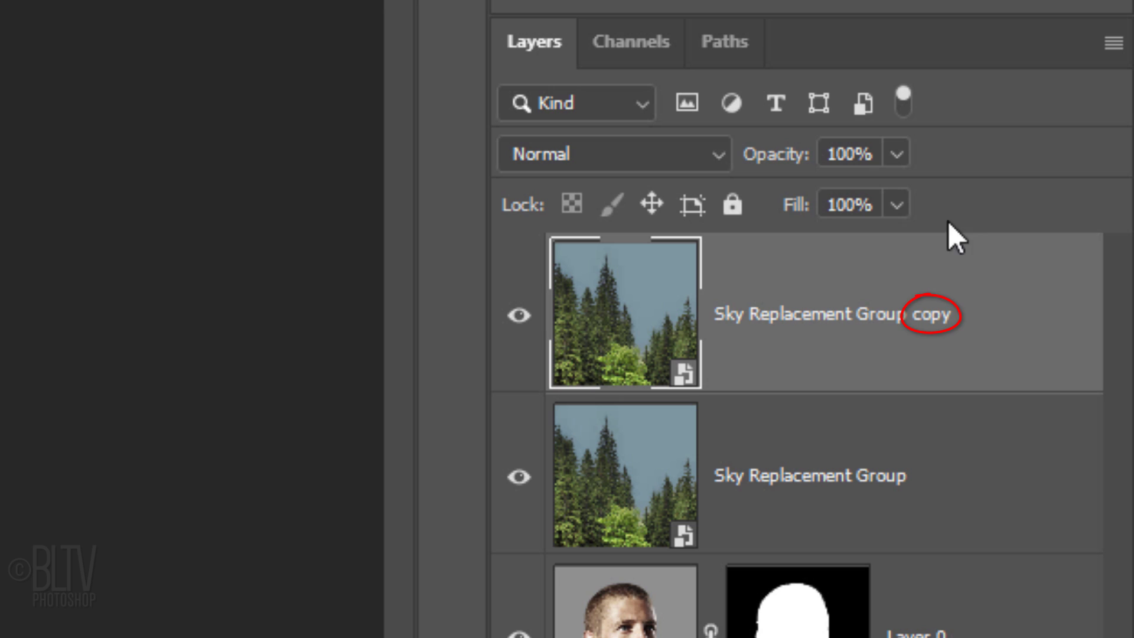
left_click(518, 316)
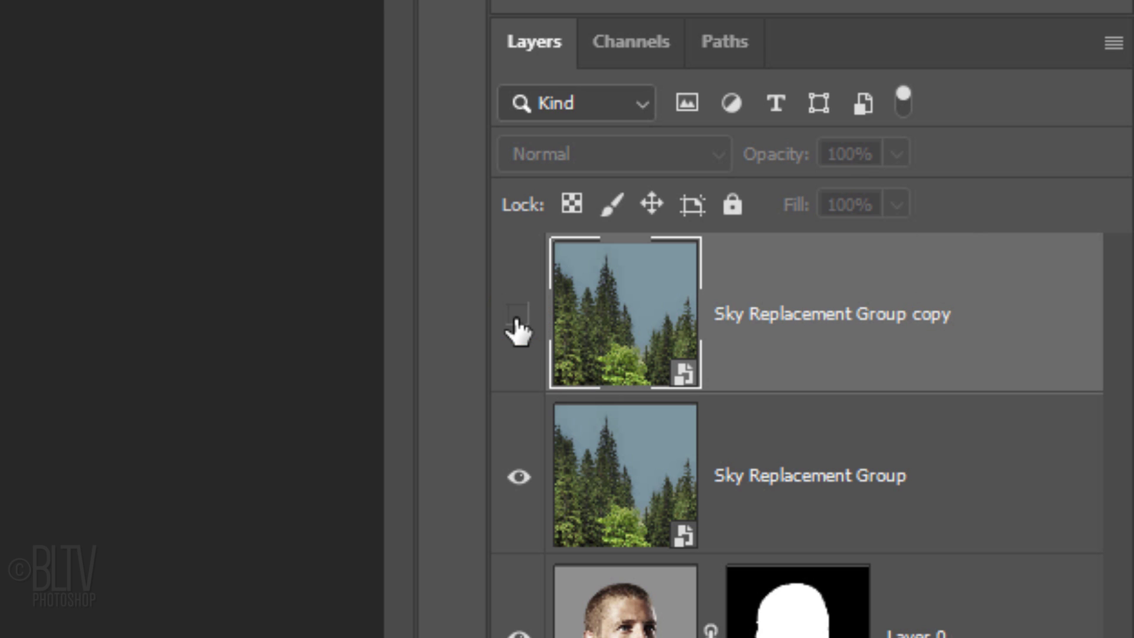
Set the original Sky Replacement Group layer to Darken and copy Layer 0's head-shaped mask onto it.
left_click(607, 475)
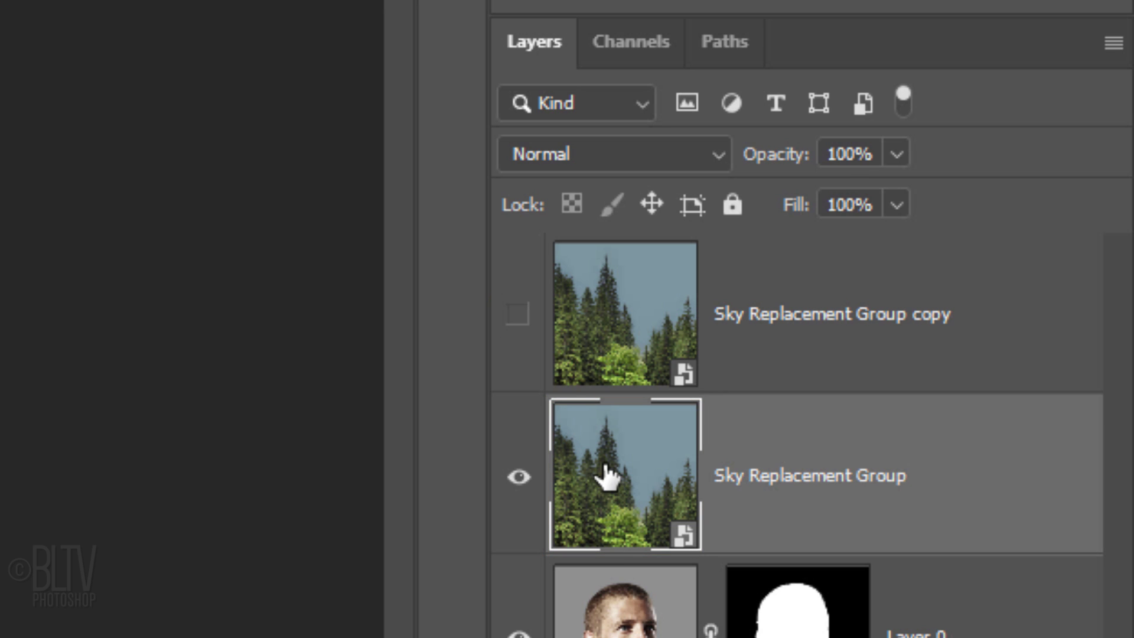
left_click(584, 154)
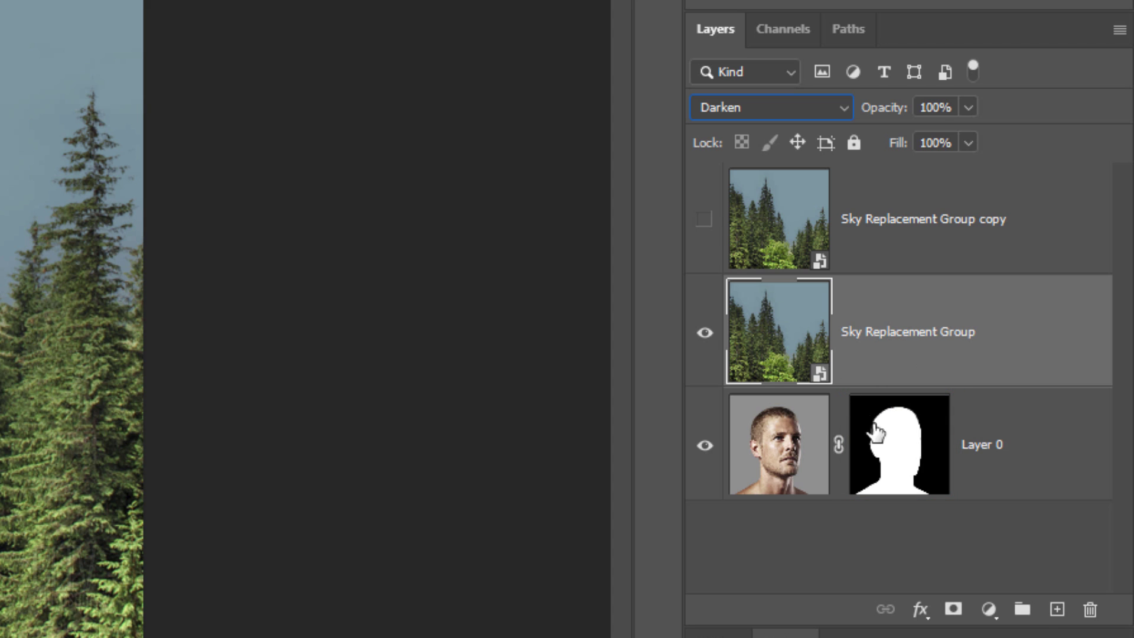
left_click_drag(889, 444, 902, 328)
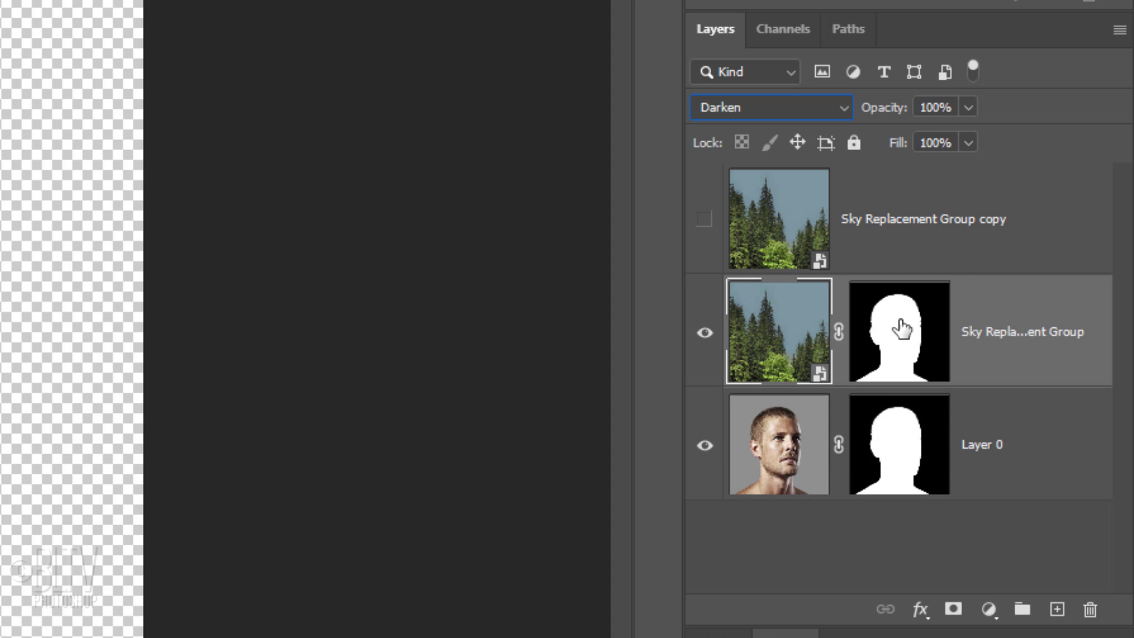
Add a new Layer 1 beneath the portrait Layer 0, filled with blue-grey.
left_click(785, 456)
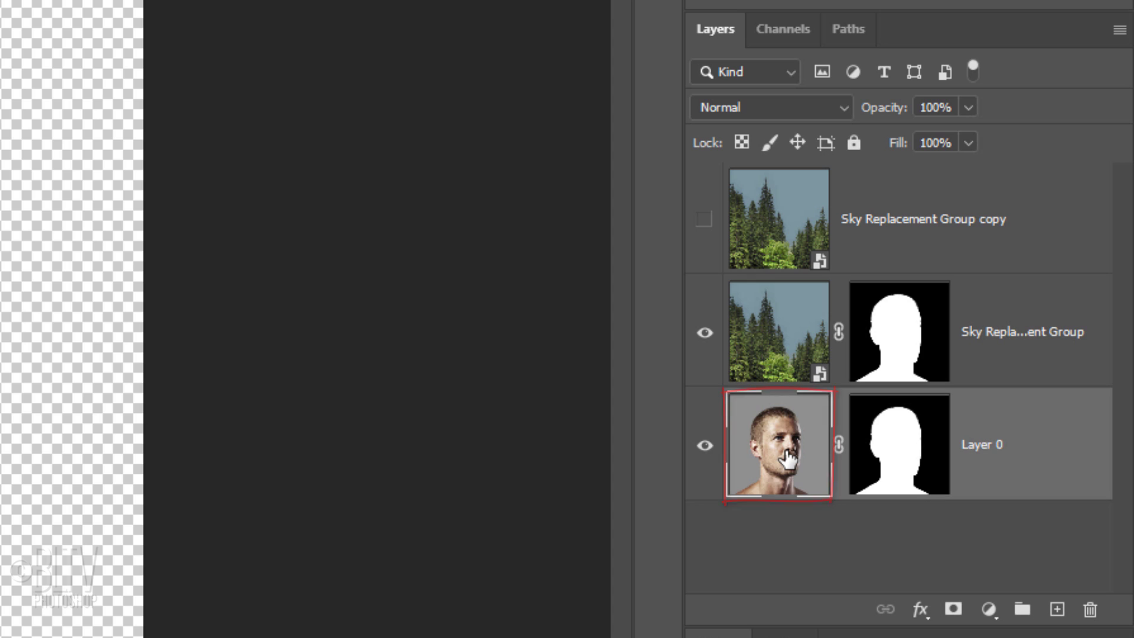
left_click(1057, 611, "ctrl")
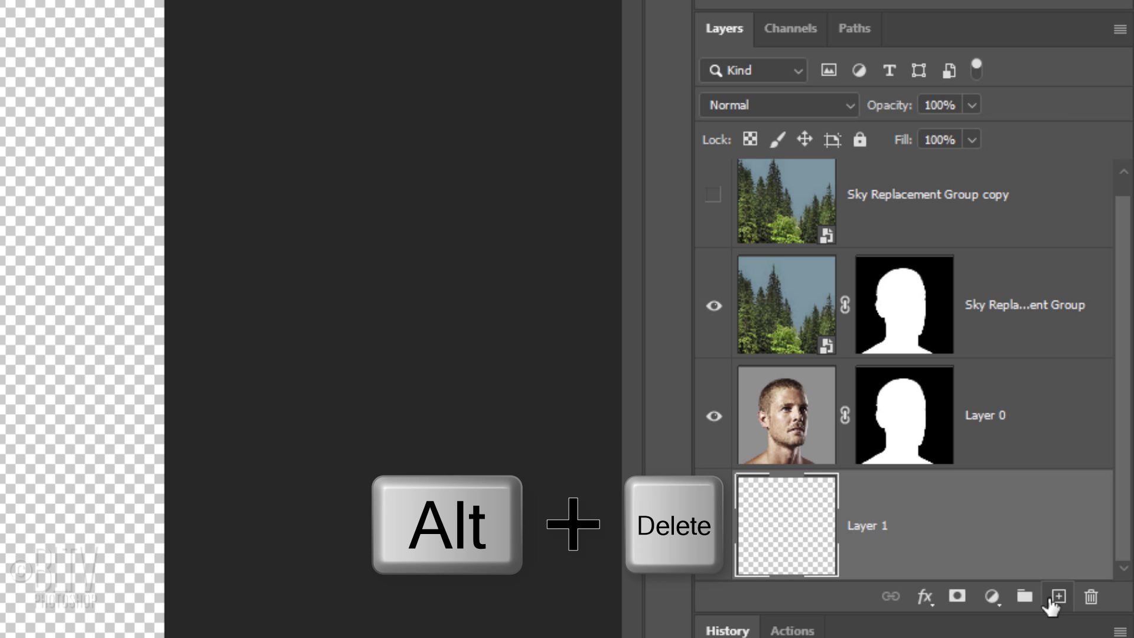
key("alt+Delete")
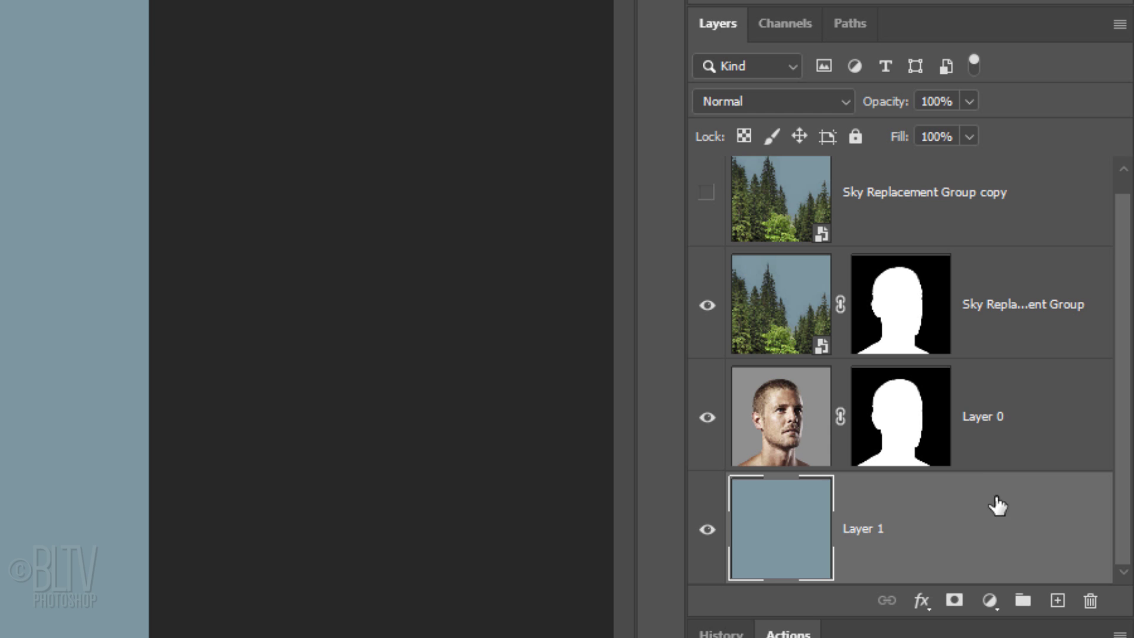
Target the forest layer's mask with a soft Brush at 90 px, 0% hardness and 34% opacity.
left_click(903, 307)
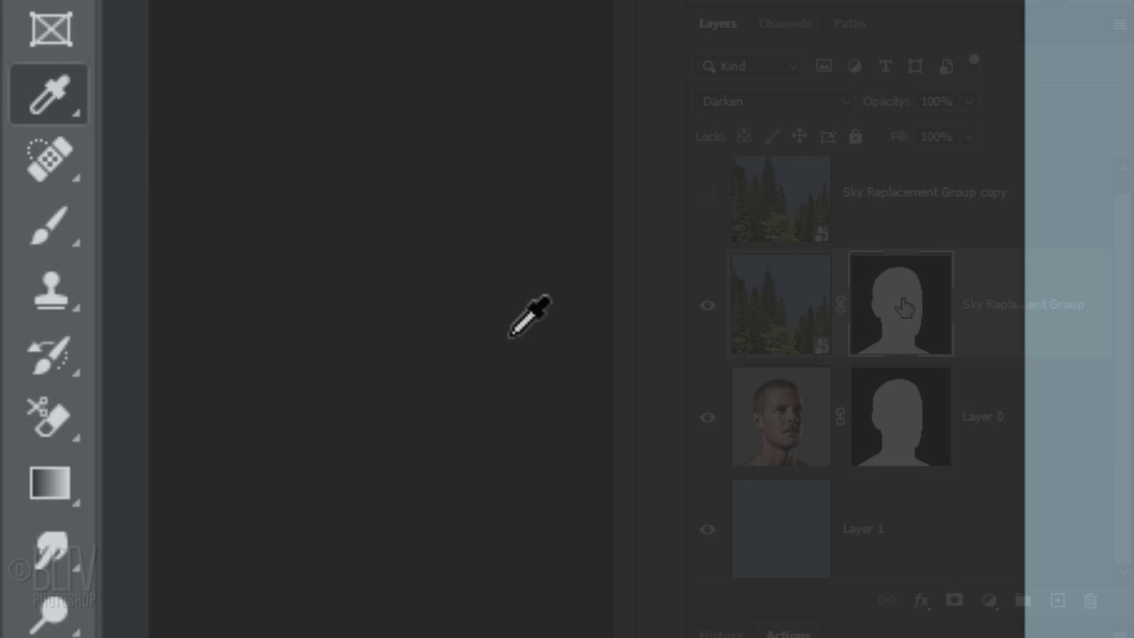
right_click(79, 230)
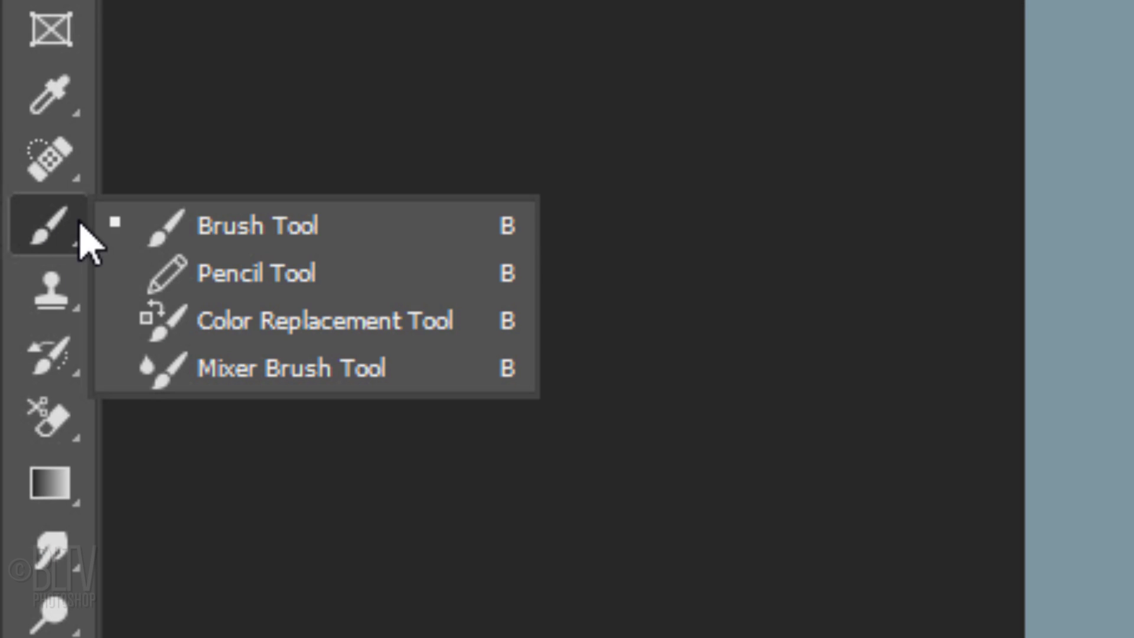
left_click(245, 227)
left_click(275, 80)
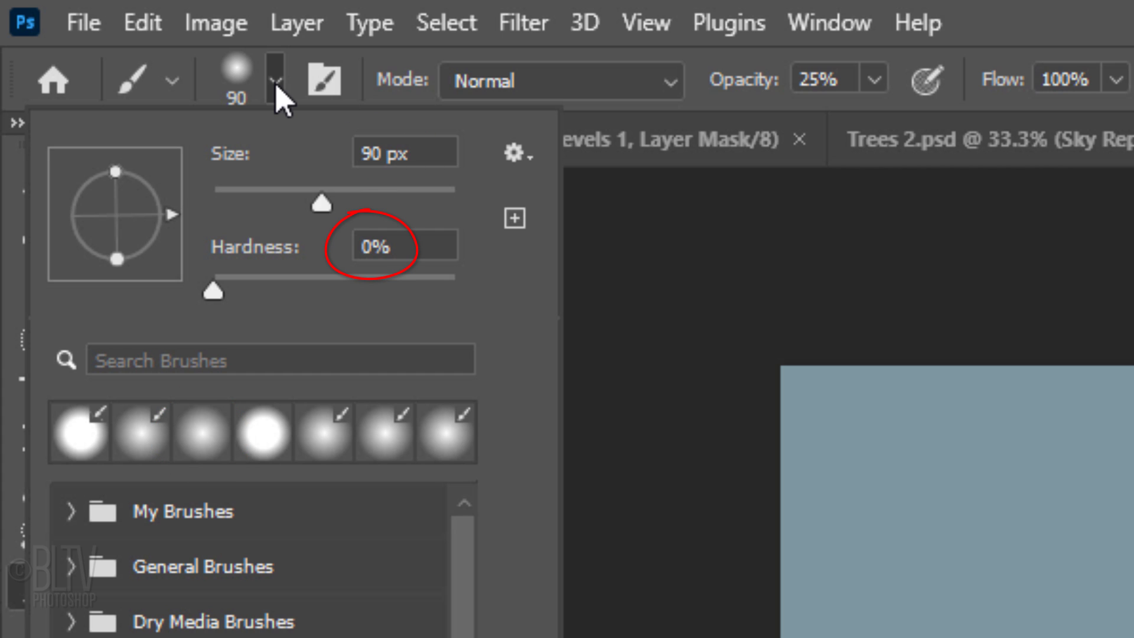
left_click(277, 88)
left_click(874, 79)
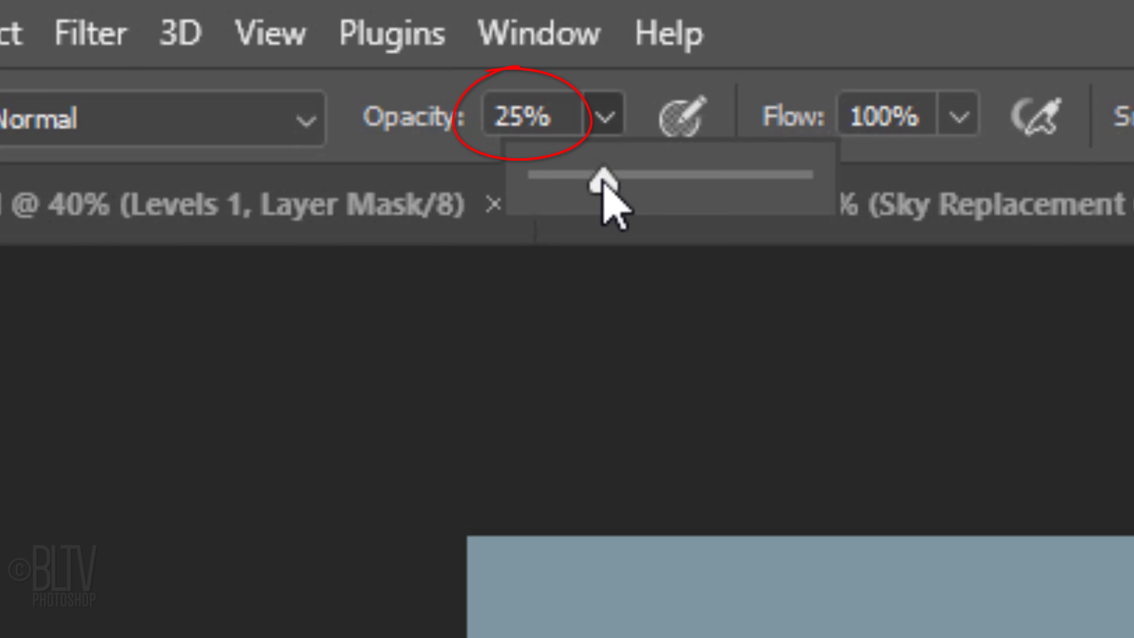
left_click_drag(603, 186, 628, 191)
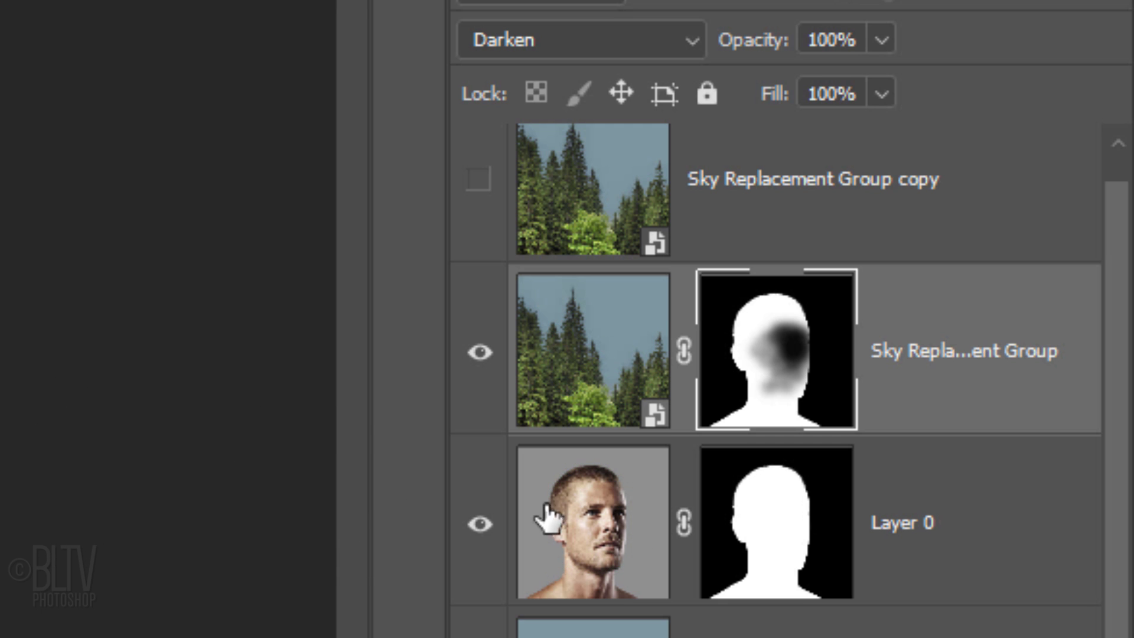
Add a Black & White 1 adjustment layer above Layer 0 and clip it to the portrait.
left_click(595, 518)
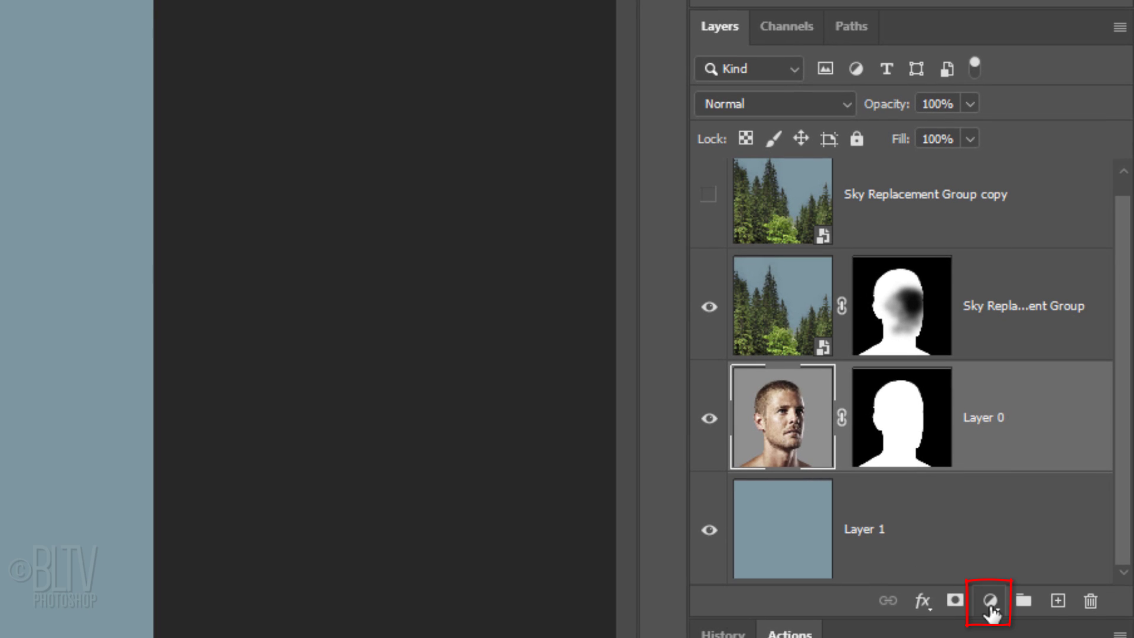
left_click(990, 602)
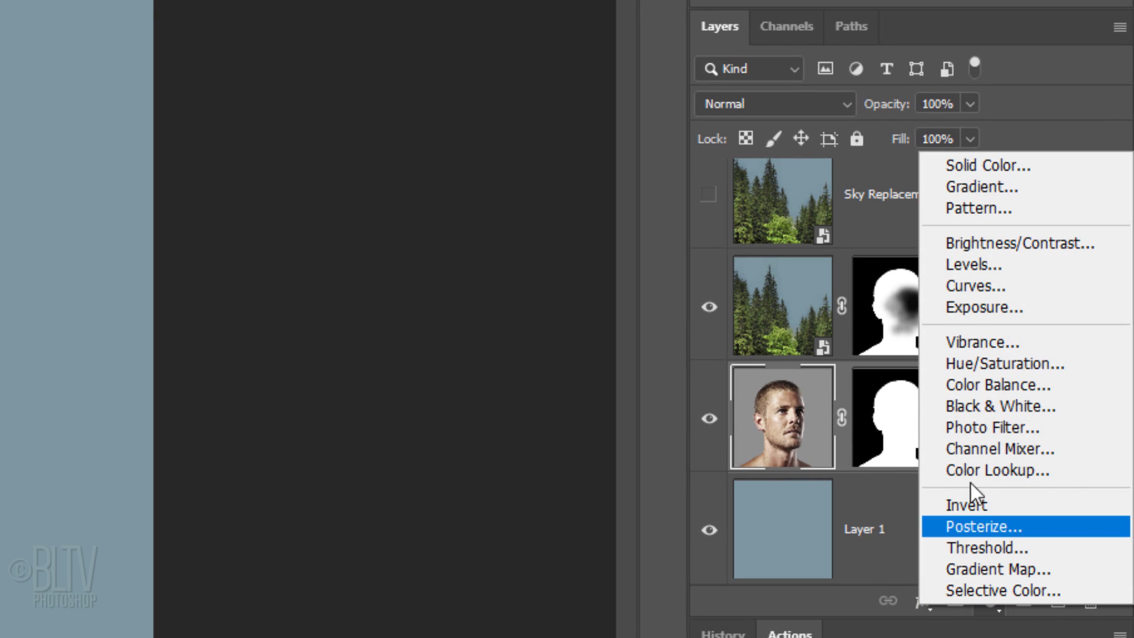
left_click(975, 406)
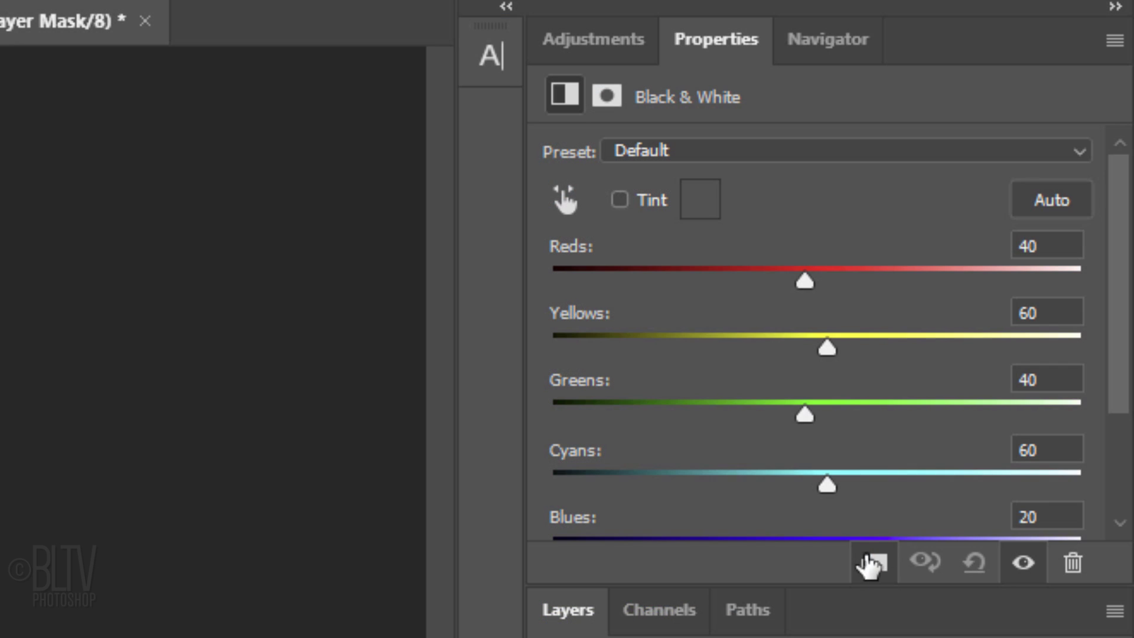
left_click(718, 149)
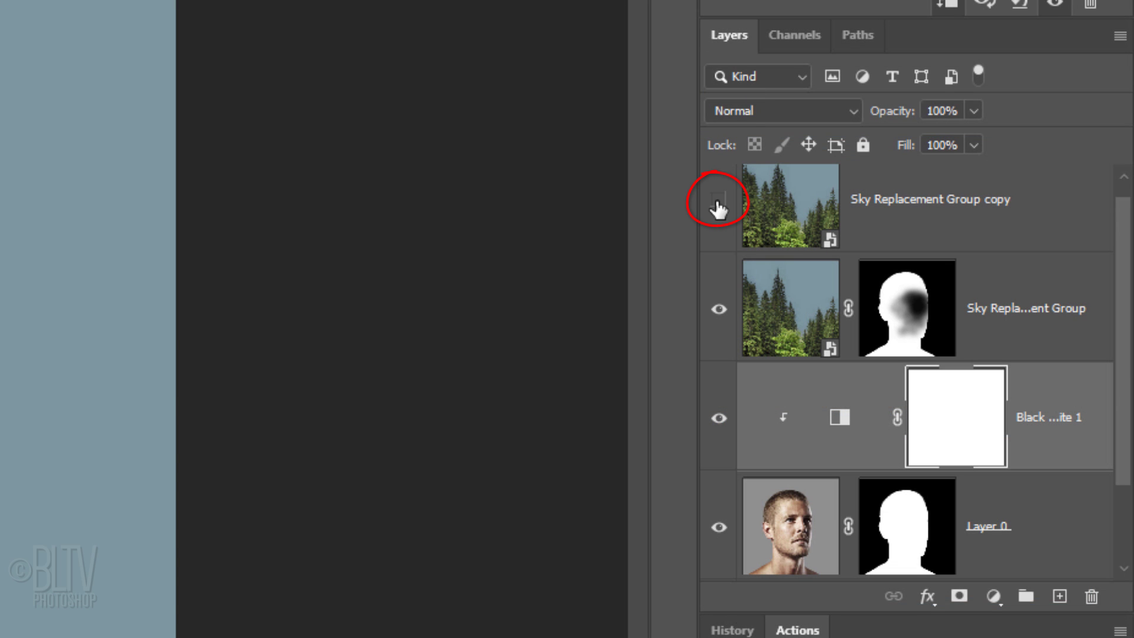
Show the Sky Replacement Group copy, select it, and give it a hide-all layer mask.
left_click(718, 201)
left_click(806, 211)
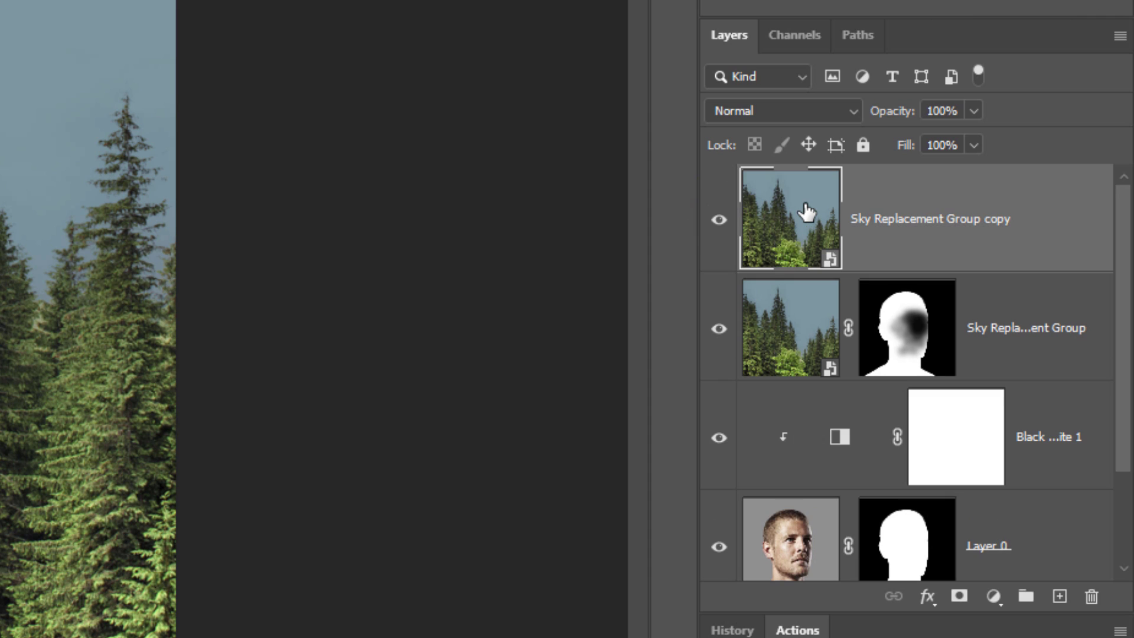
left_click(960, 597, "alt")
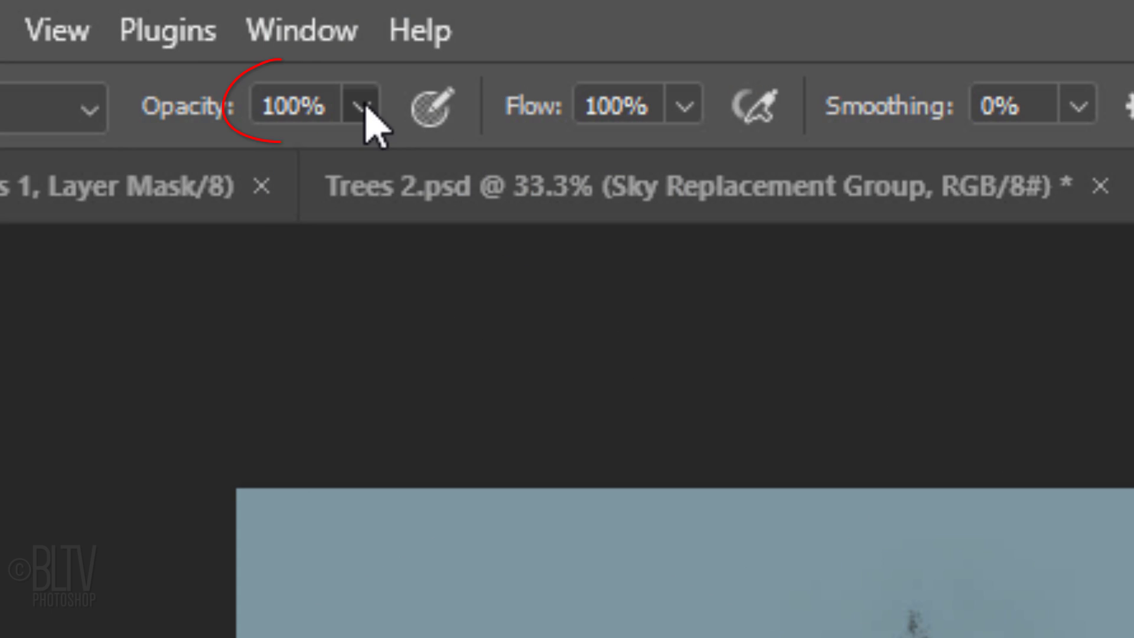
Lower the brush opacity to 39% and load the head outline as a selection.
left_click(361, 107)
left_click_drag(365, 169, 217, 157)
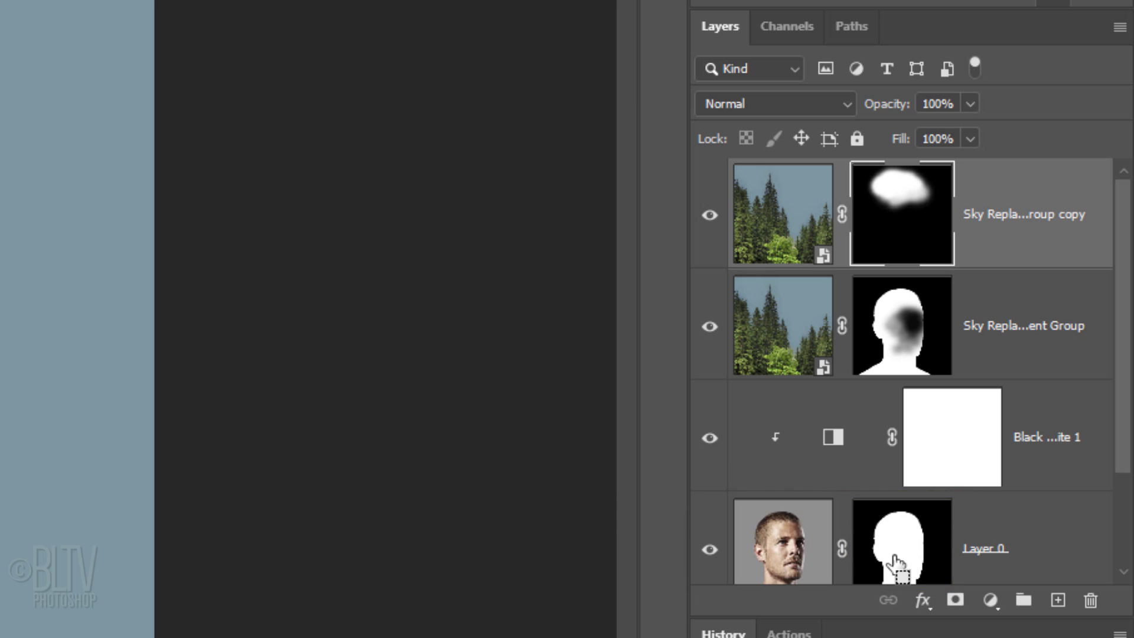
left_click(895, 564, "ctrl")
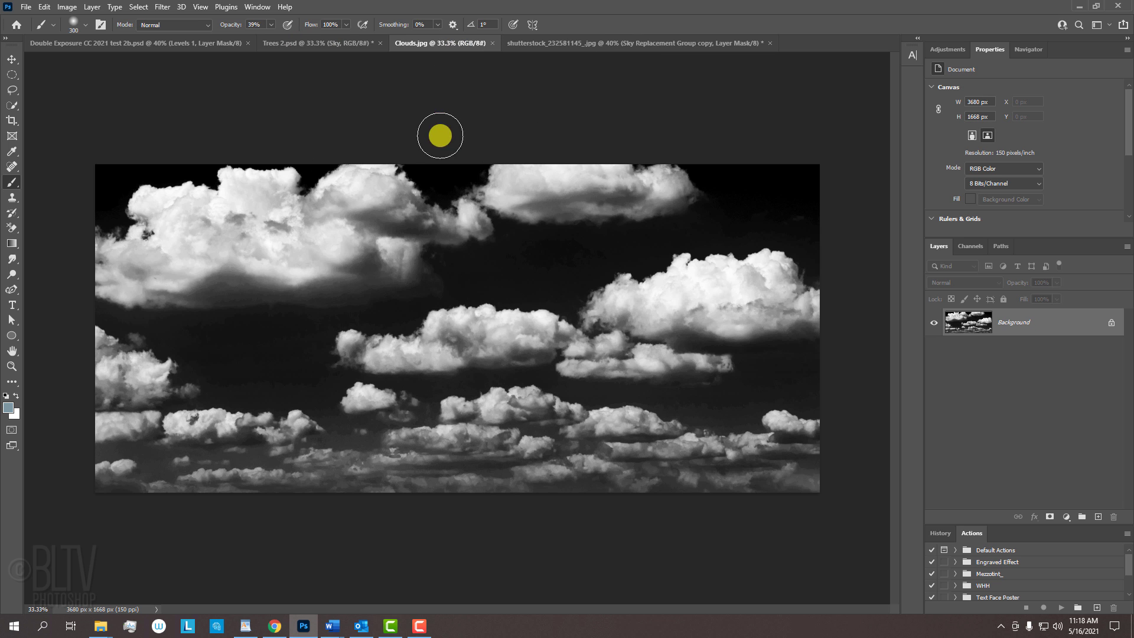
Bring the Clouds image into the portrait document as a layer in Screen blend mode.
key("v")
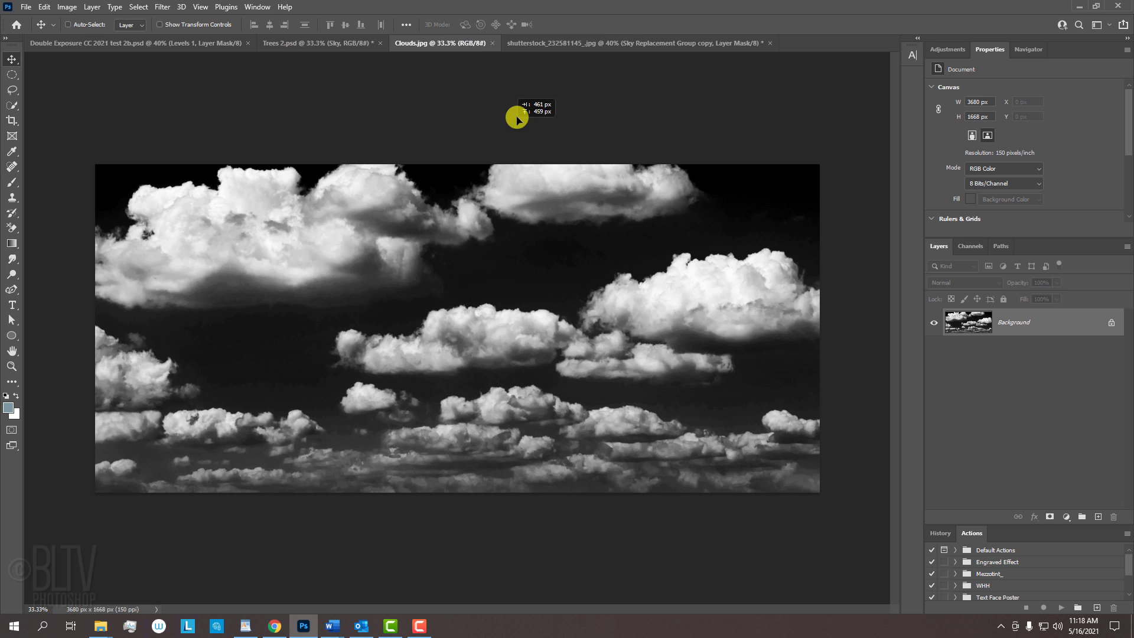
left_click(581, 44)
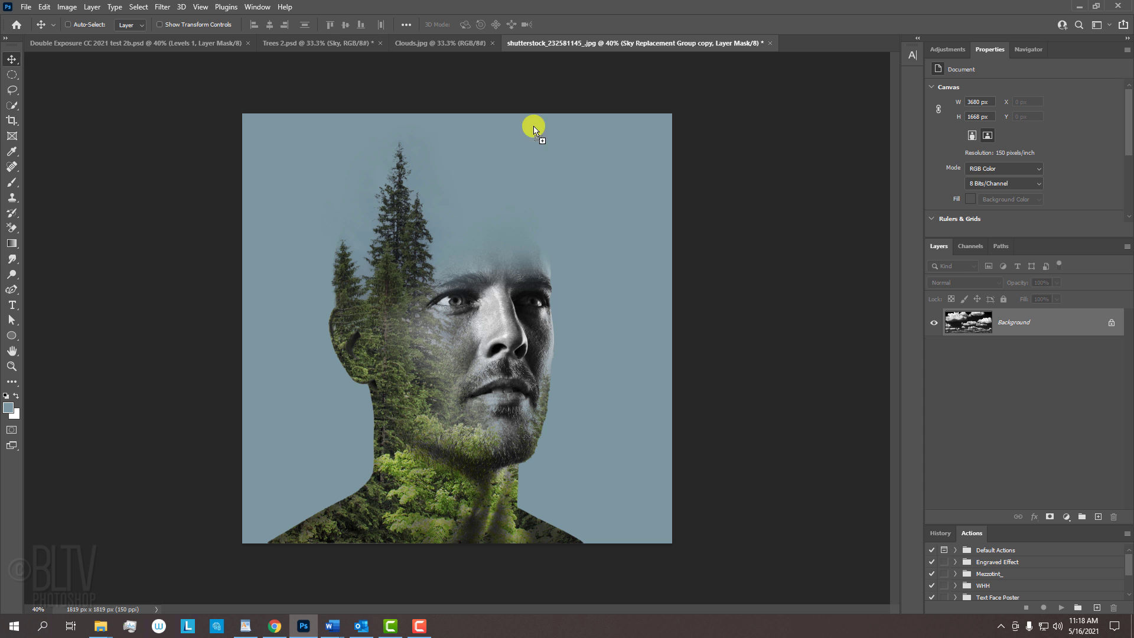
left_click_drag(455, 256, 453, 256)
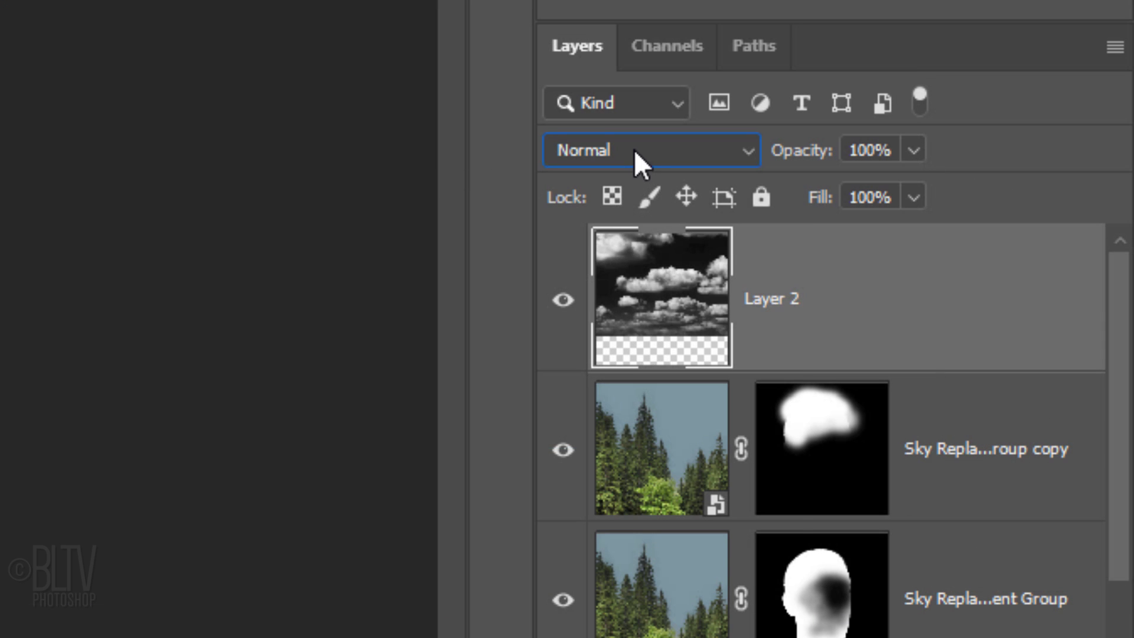
left_click(958, 282)
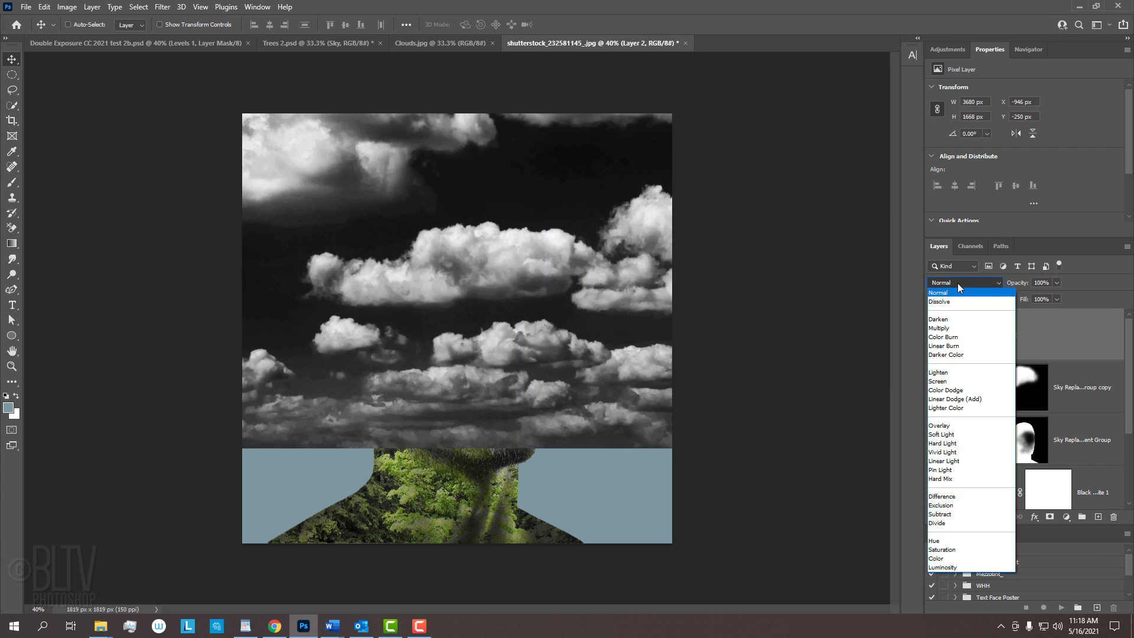
left_click(582, 433)
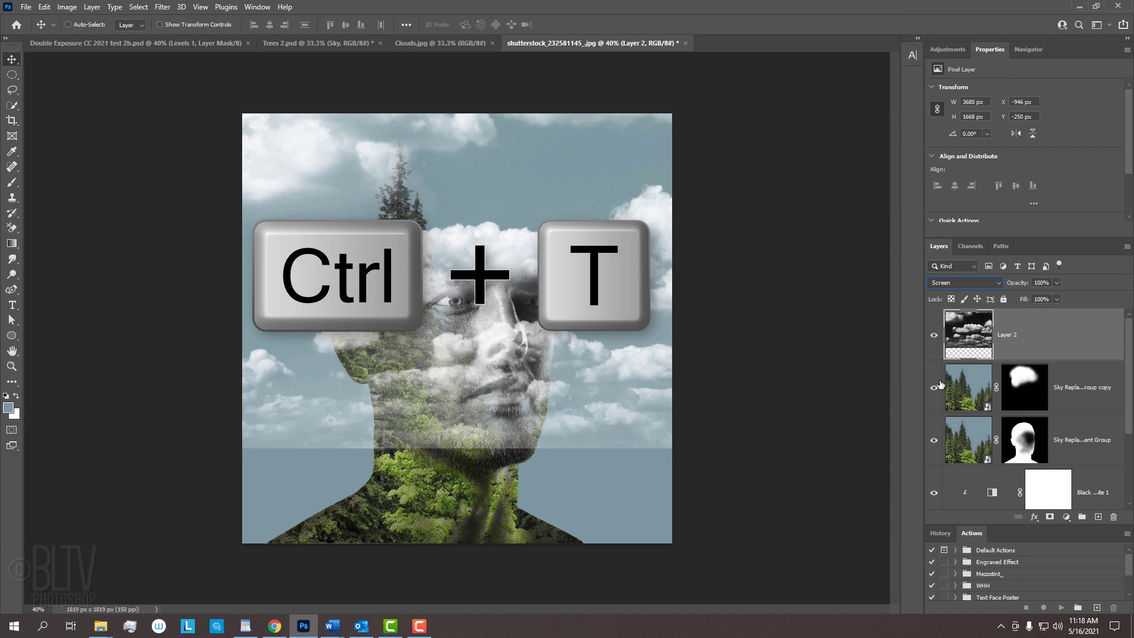
Scale the clouds layer to 65% and move it up above the man's head.
key("ctrl+t")
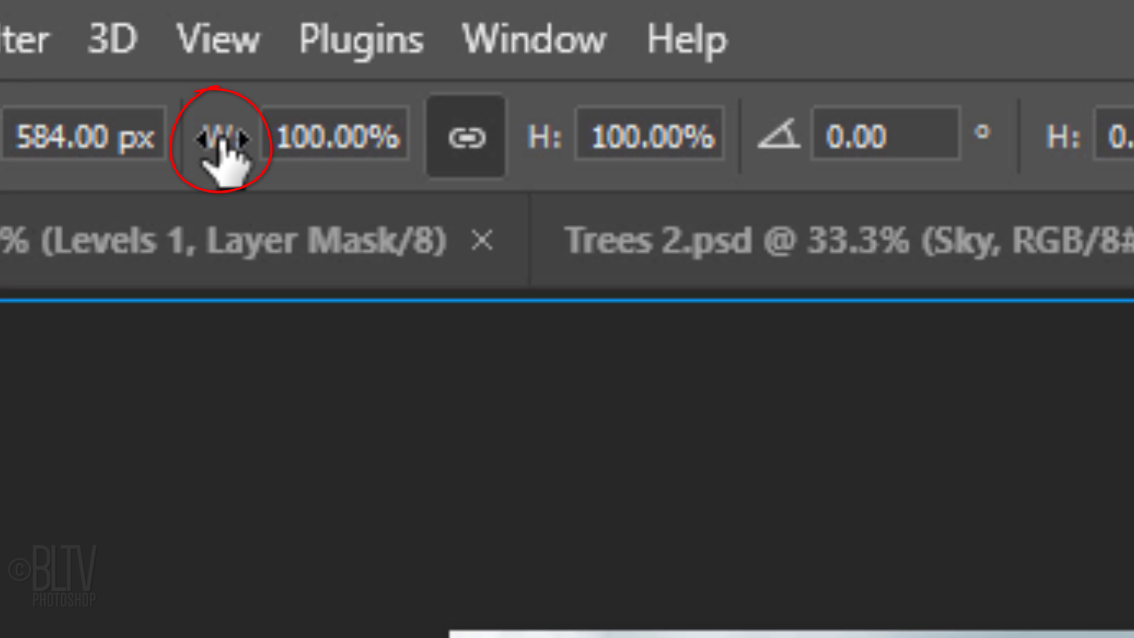
left_click_drag(223, 155, 111, 204)
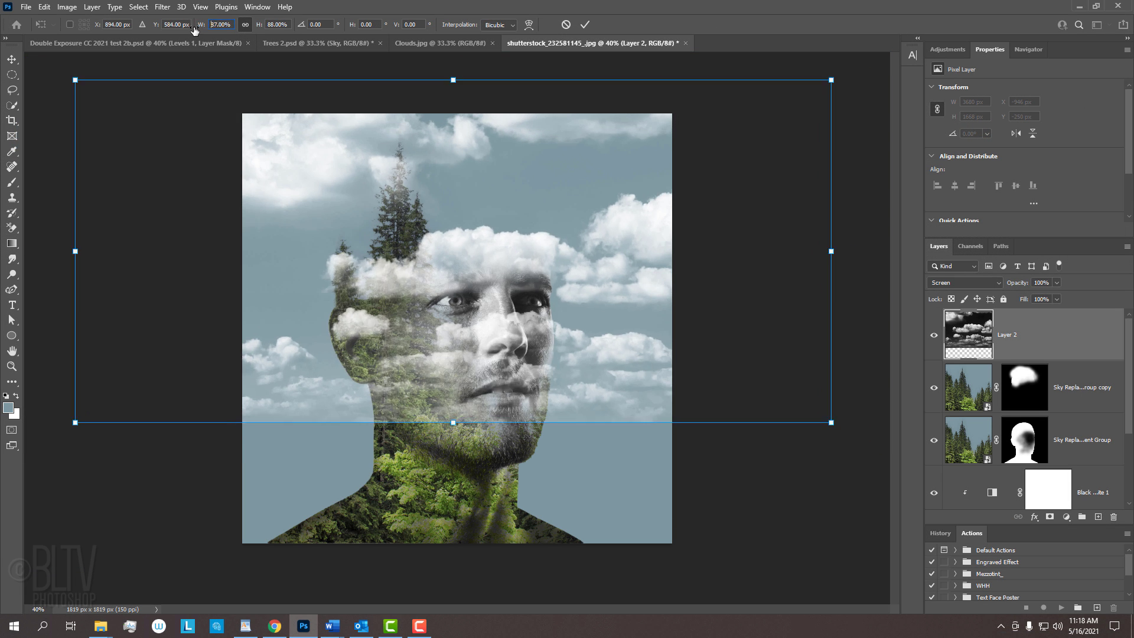
left_click_drag(201, 28, 182, 38)
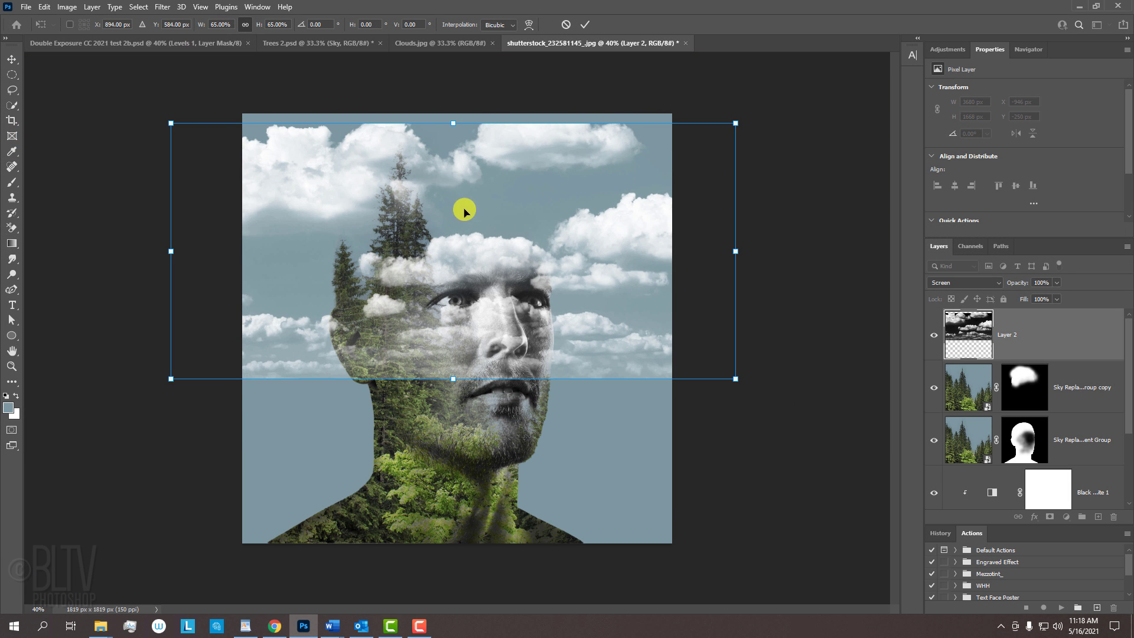
left_click_drag(464, 210, 449, 139)
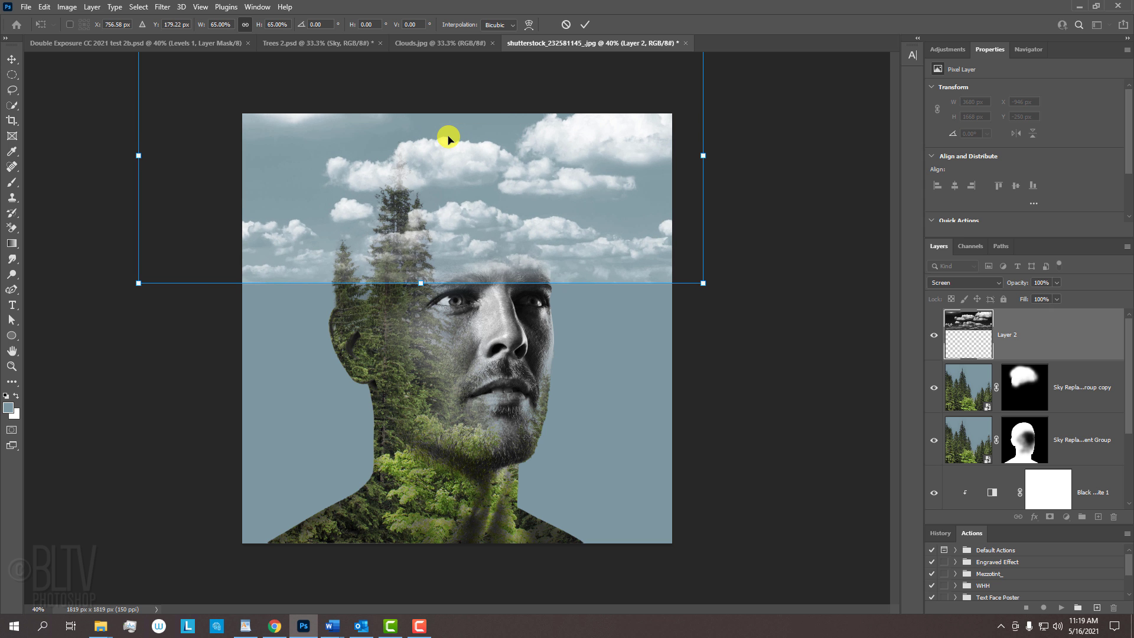
key("Return")
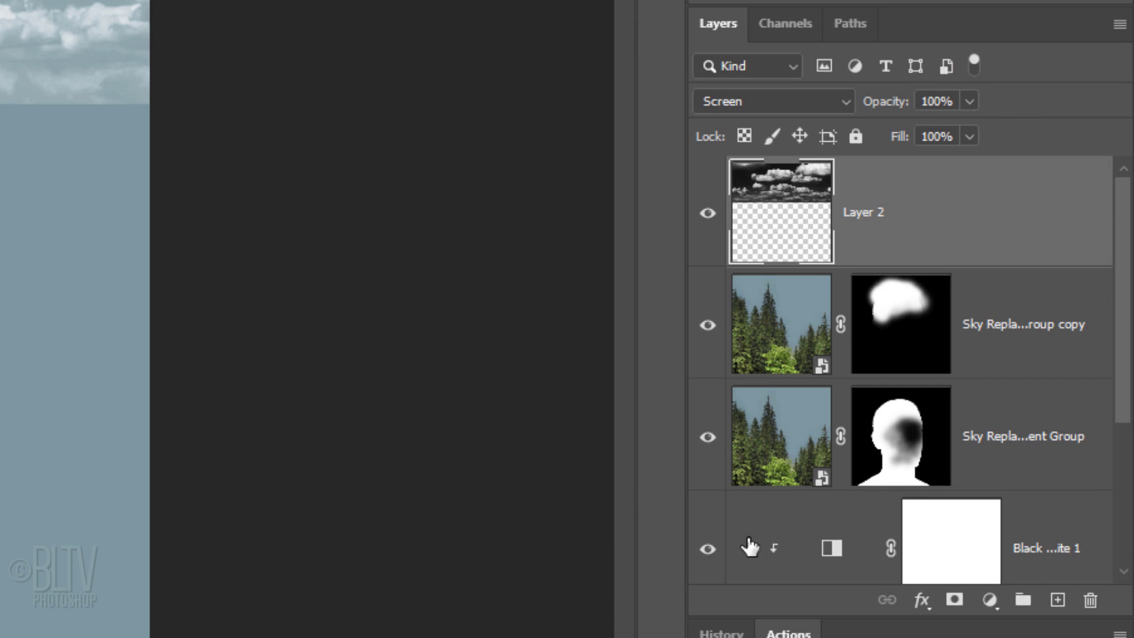
Give Layer 2 a hide-all mask and set the brush opacity to 28%, then 14%.
left_click(954, 608, "alt")
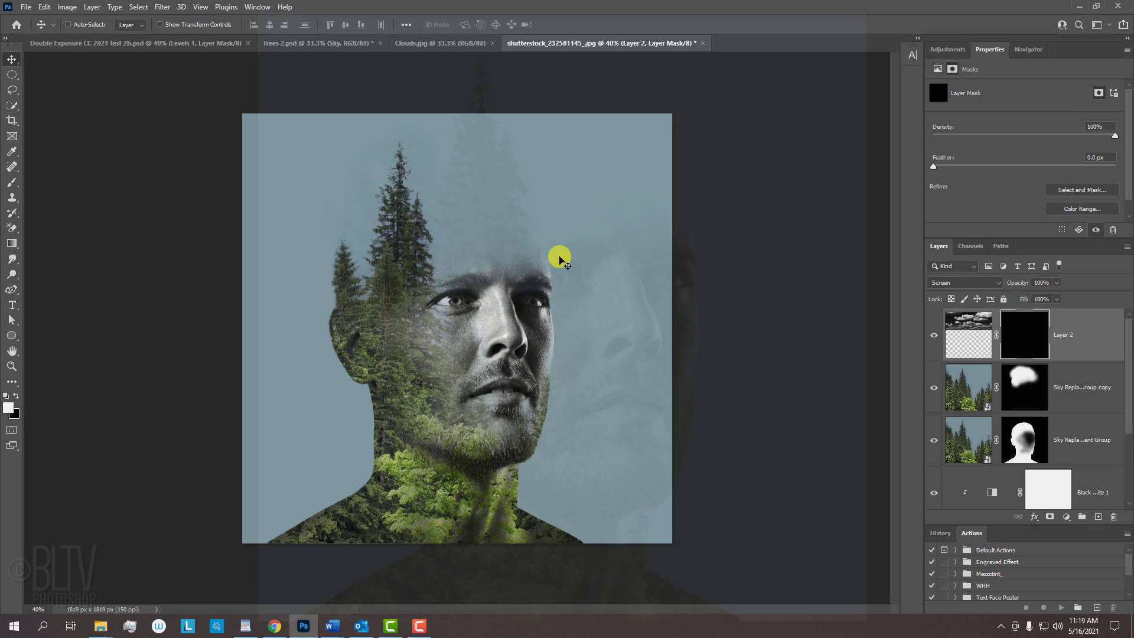
key("b")
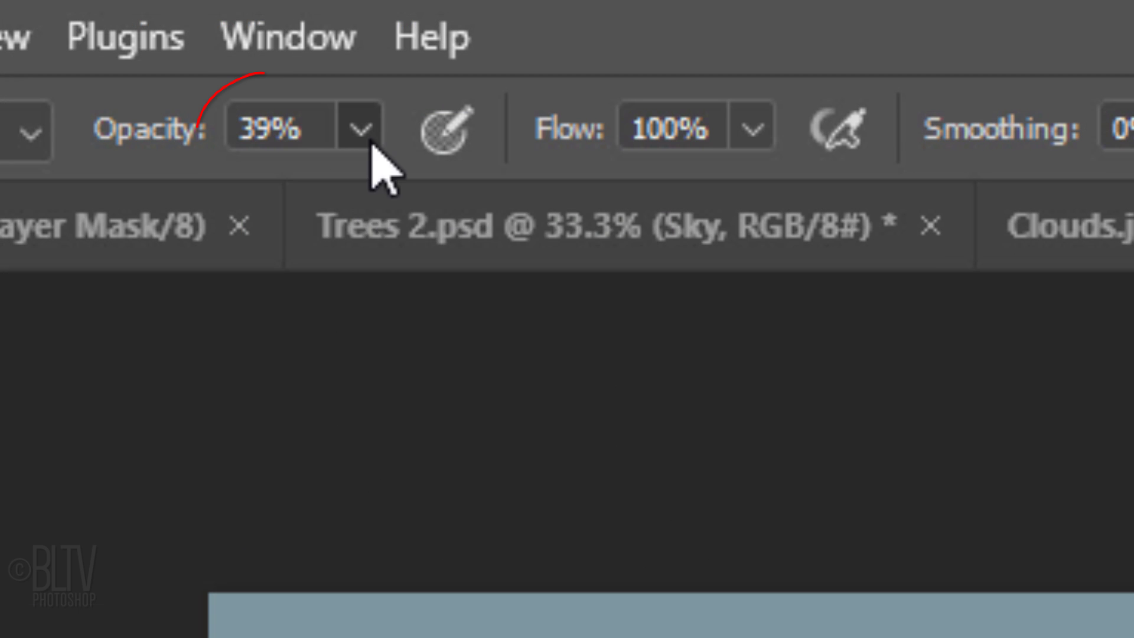
left_click_drag(272, 26, 266, 39)
left_click_drag(335, 209, 331, 210)
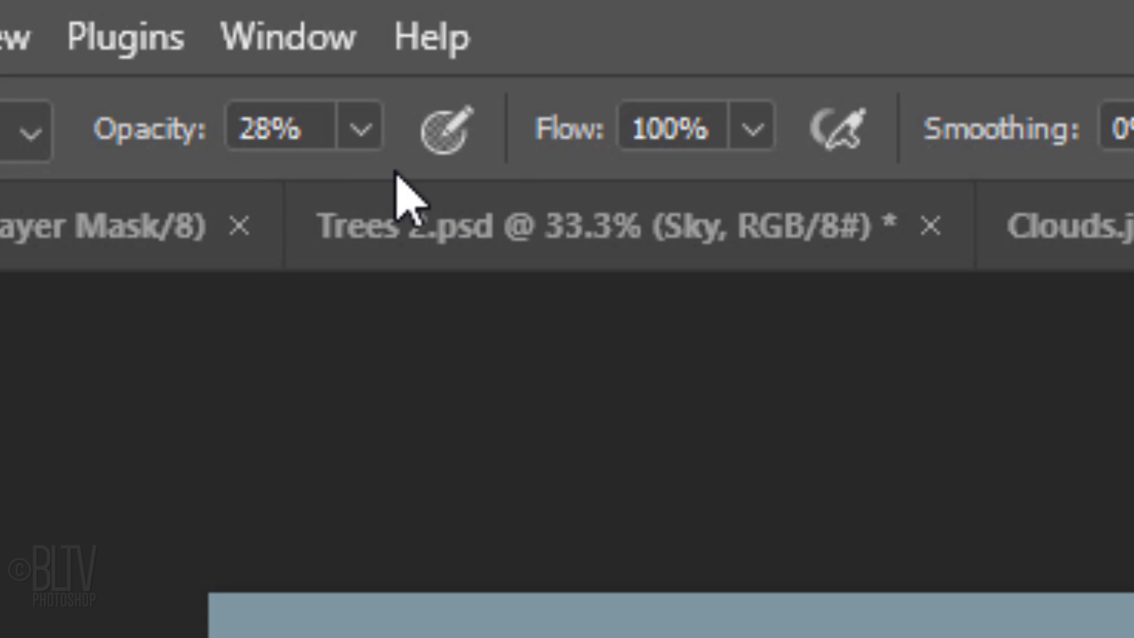
left_click(360, 128)
left_click_drag(370, 195, 314, 203)
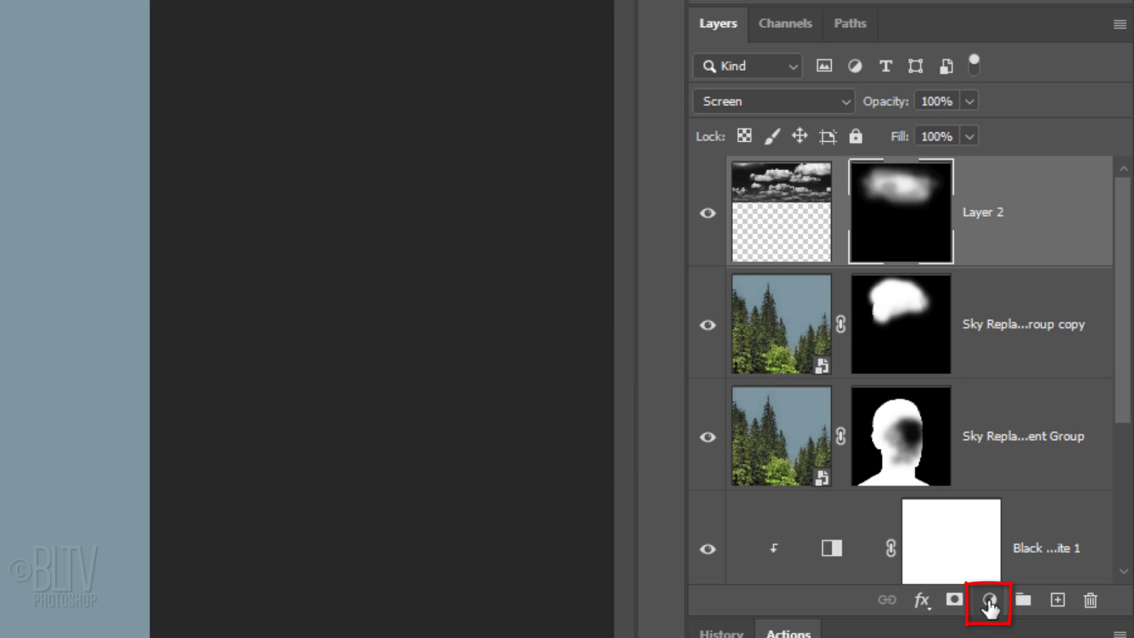
Add a Levels 1 adjustment layer at the top of the stack, with its white input at 230.
left_click(989, 600)
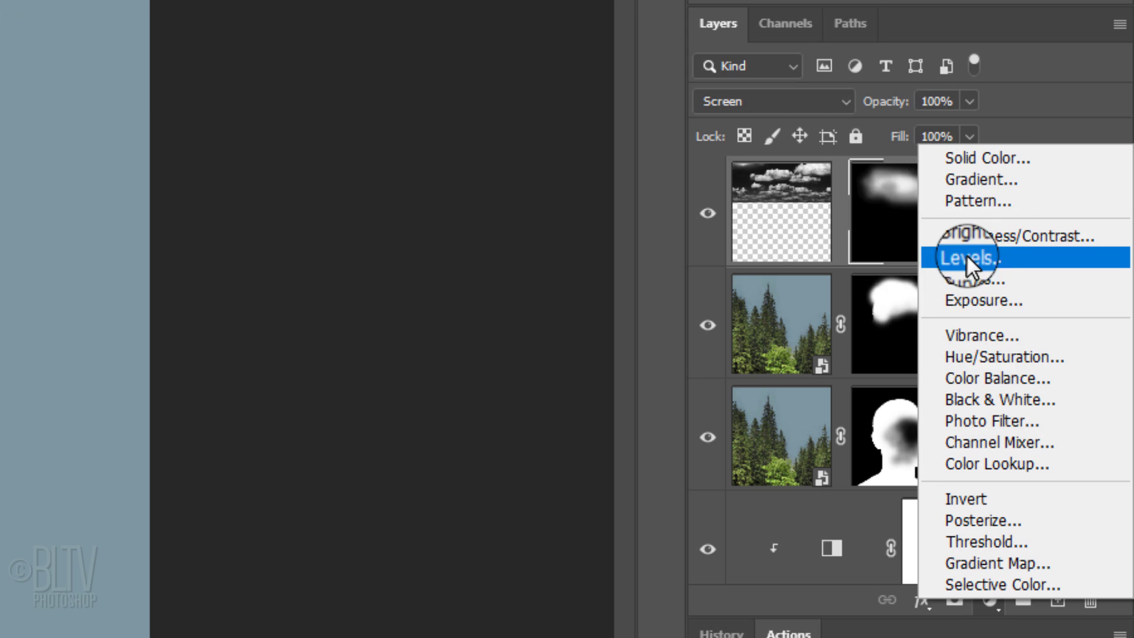
left_click(968, 264)
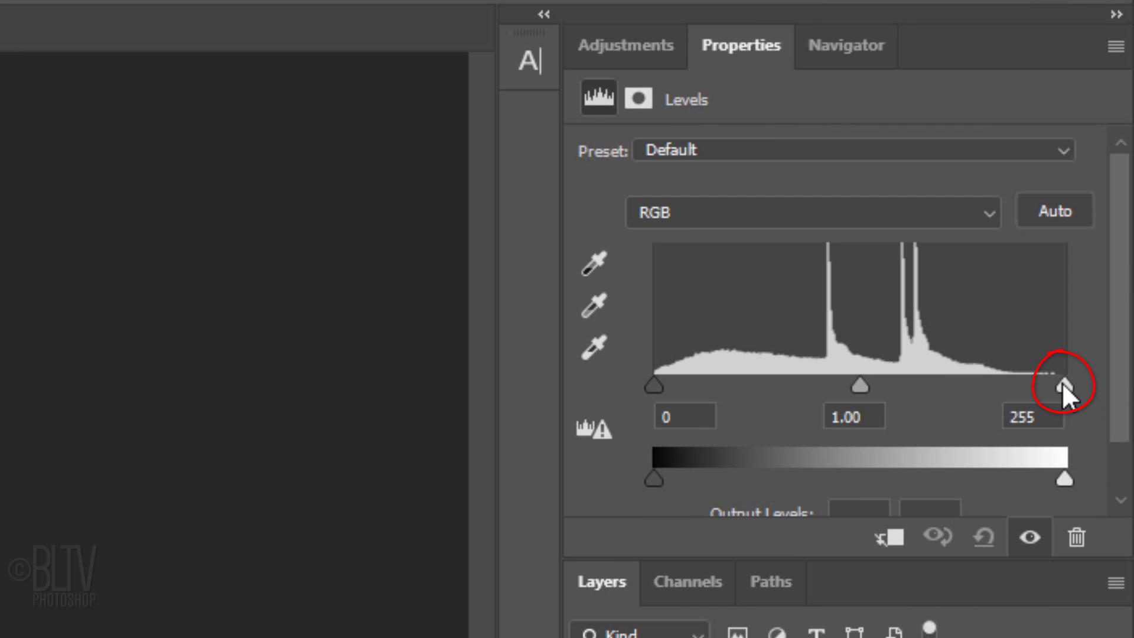
left_click_drag(1062, 382, 1025, 384)
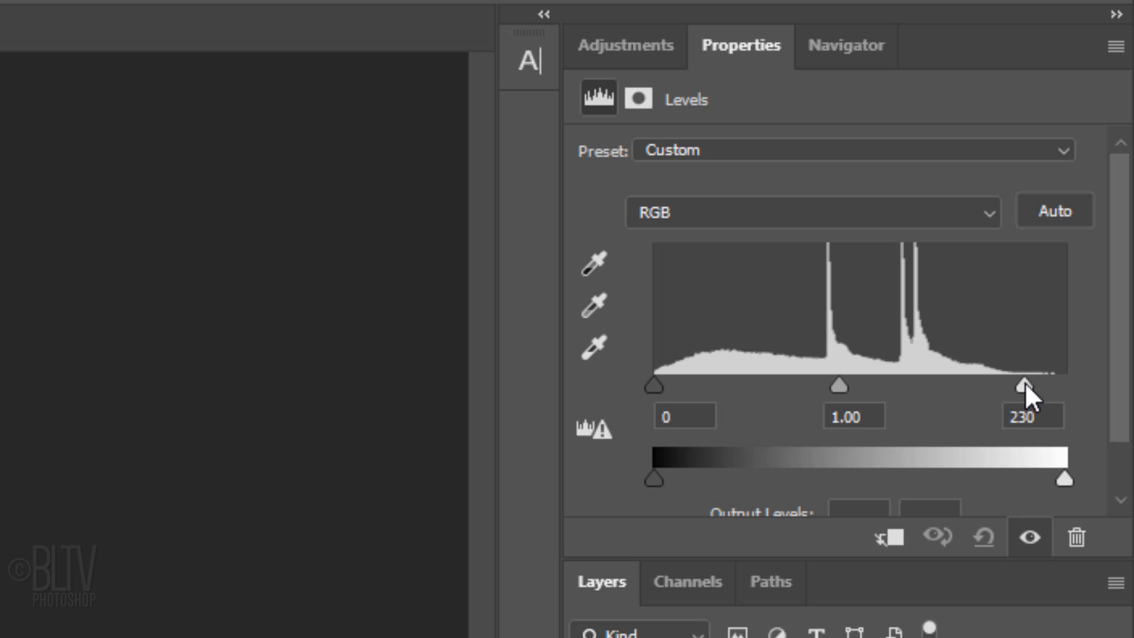